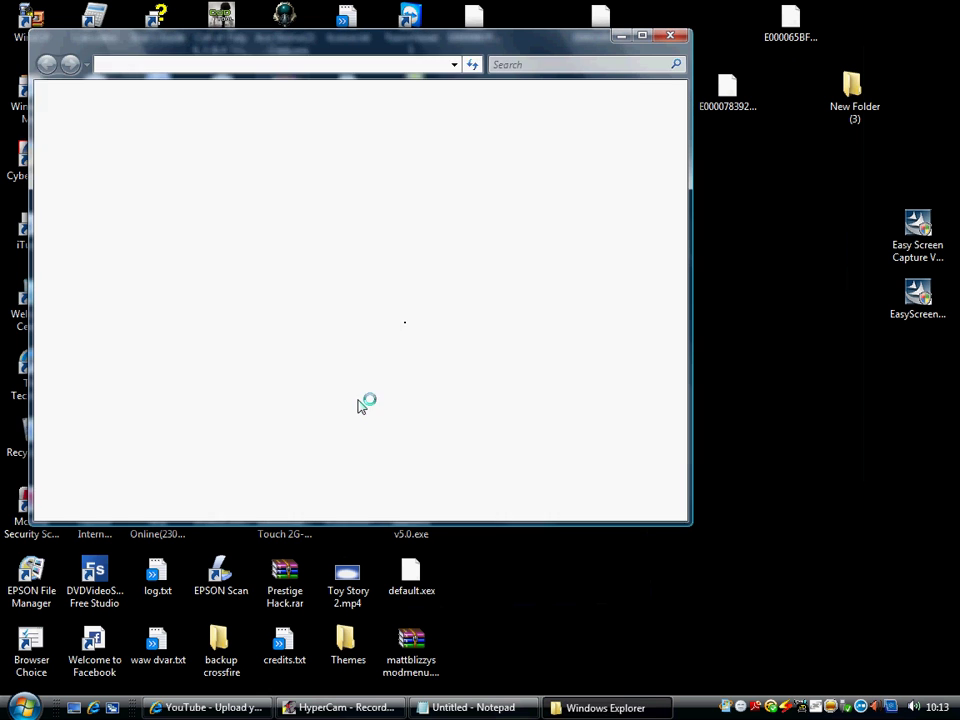
# Launch wx360.exe from the wx360 folder inside GT Theme\New Folder (5)\iso
pyautogui.doubleClick(364, 358)
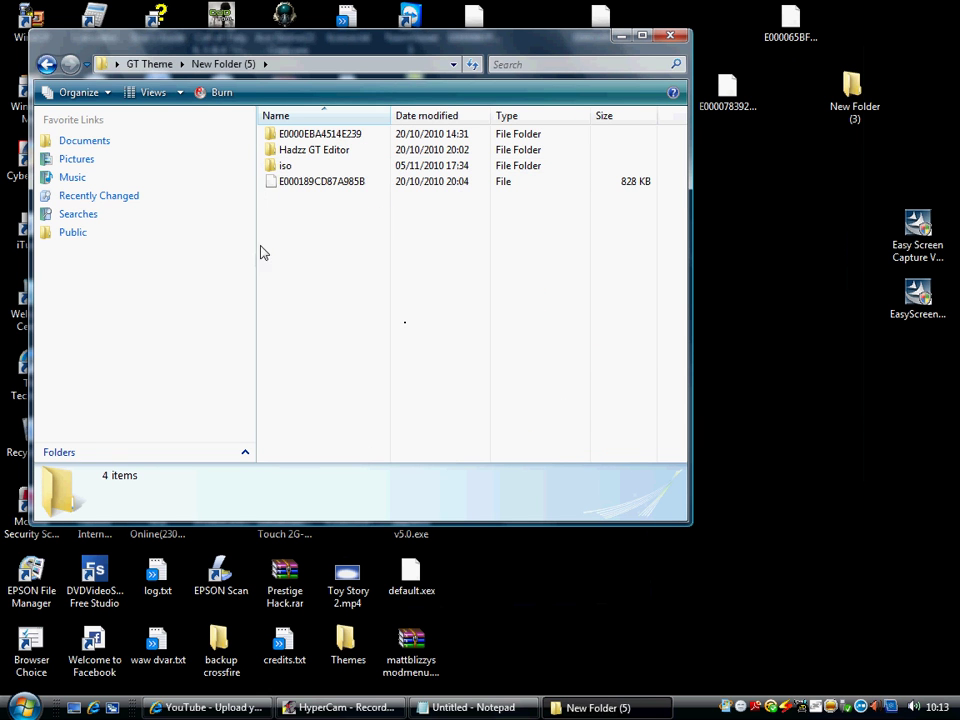
pyautogui.doubleClick(282, 166)
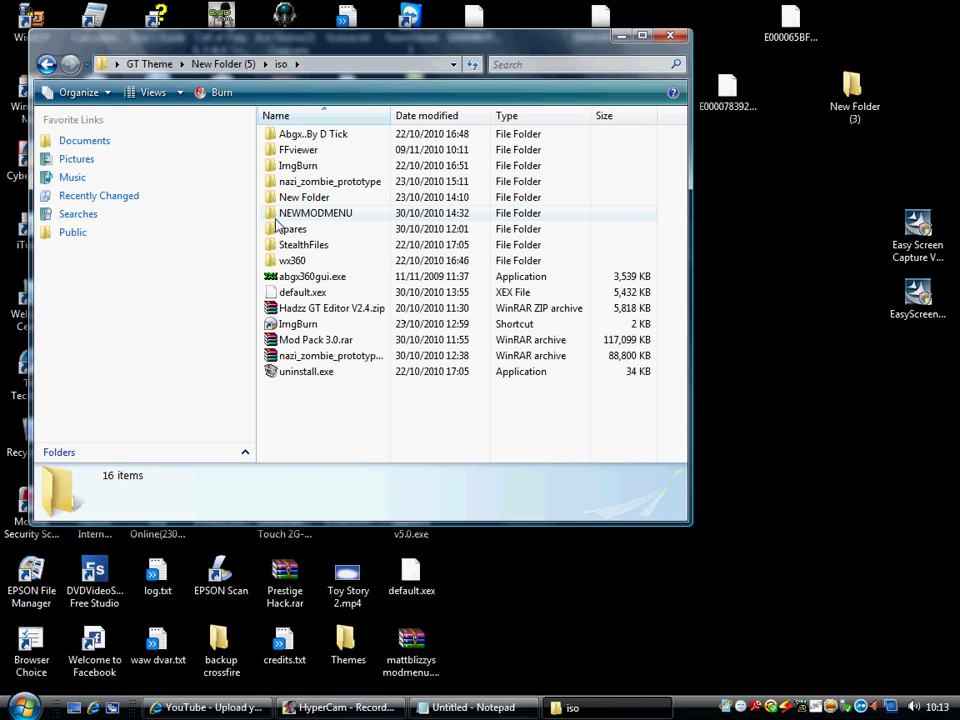
pyautogui.click(274, 214)
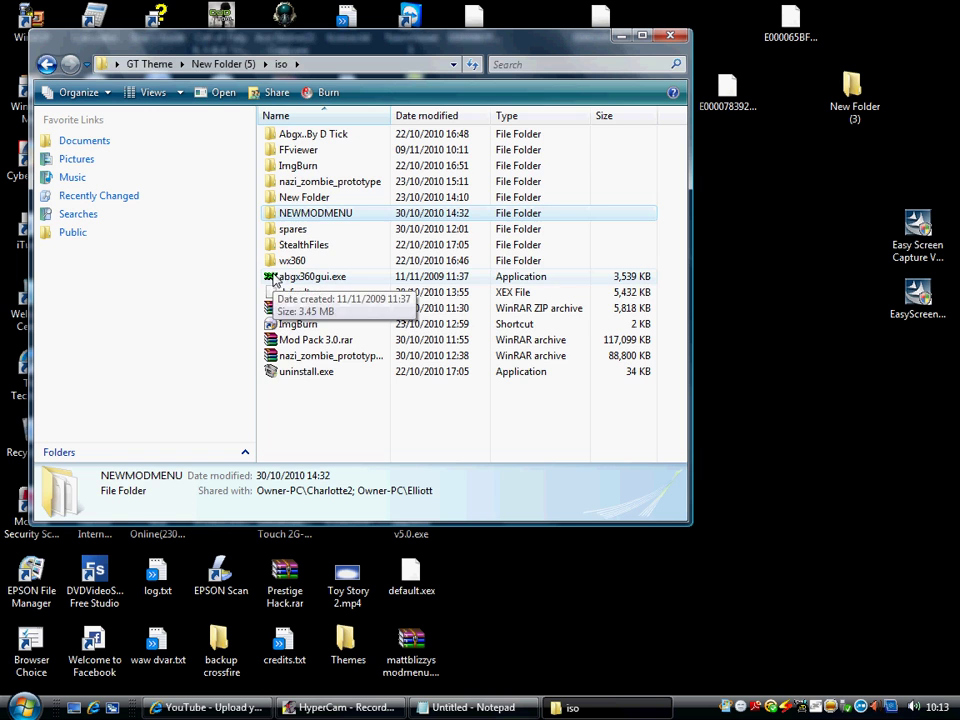
pyautogui.doubleClick(285, 260)
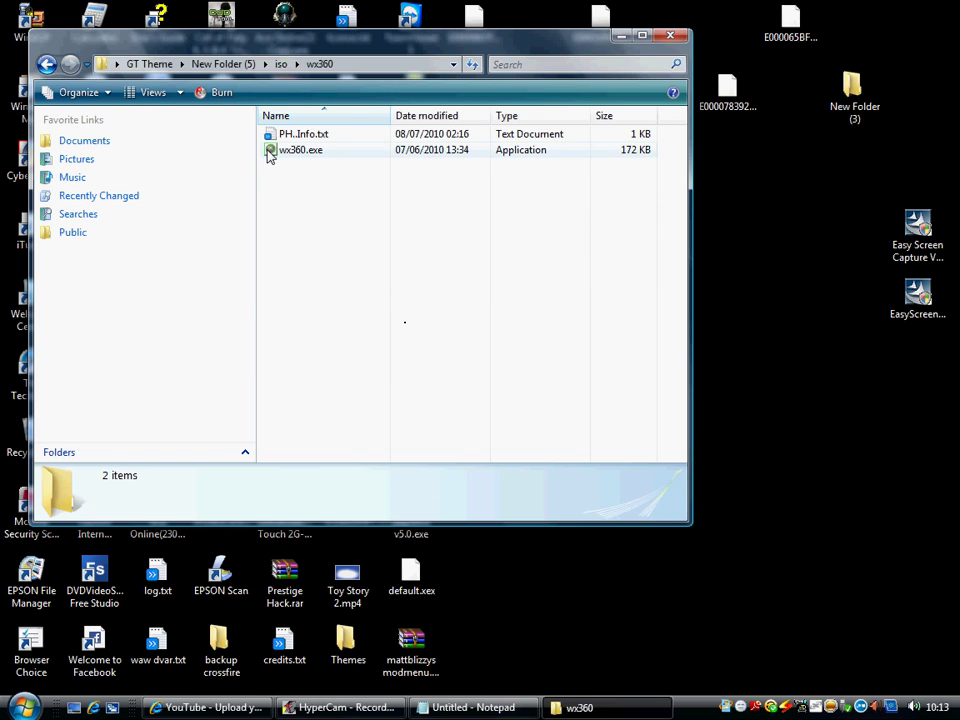
pyautogui.click(270, 152)
# Switch to Notepad, finish the note with "are already stealthed" and clear its entire text
pyautogui.hotkey('alt', 'Tab')
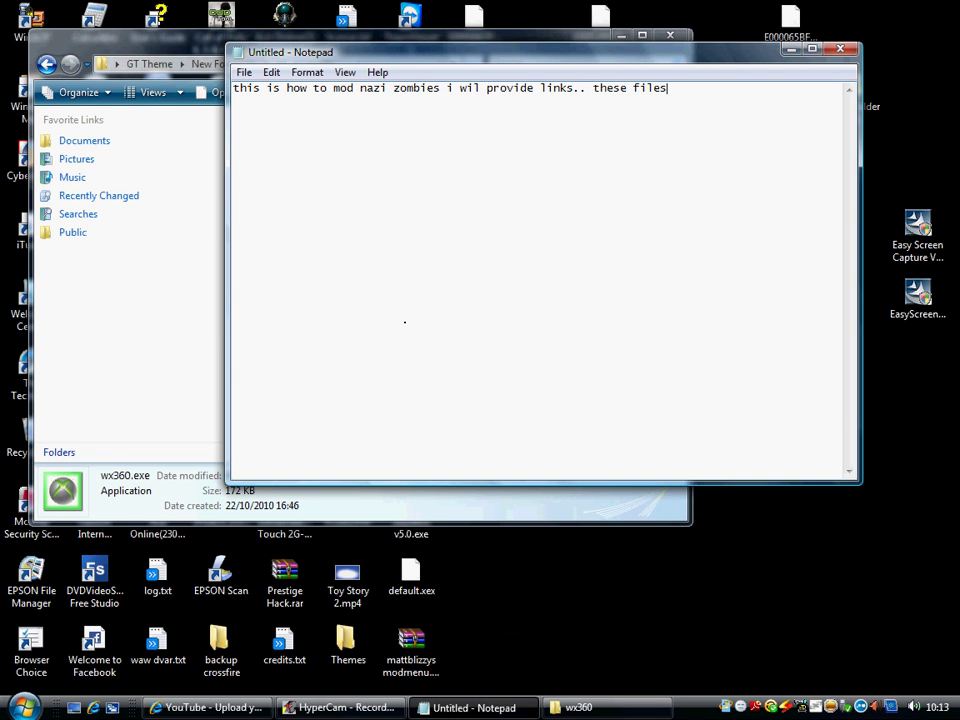
pyautogui.write('ready stealthed')
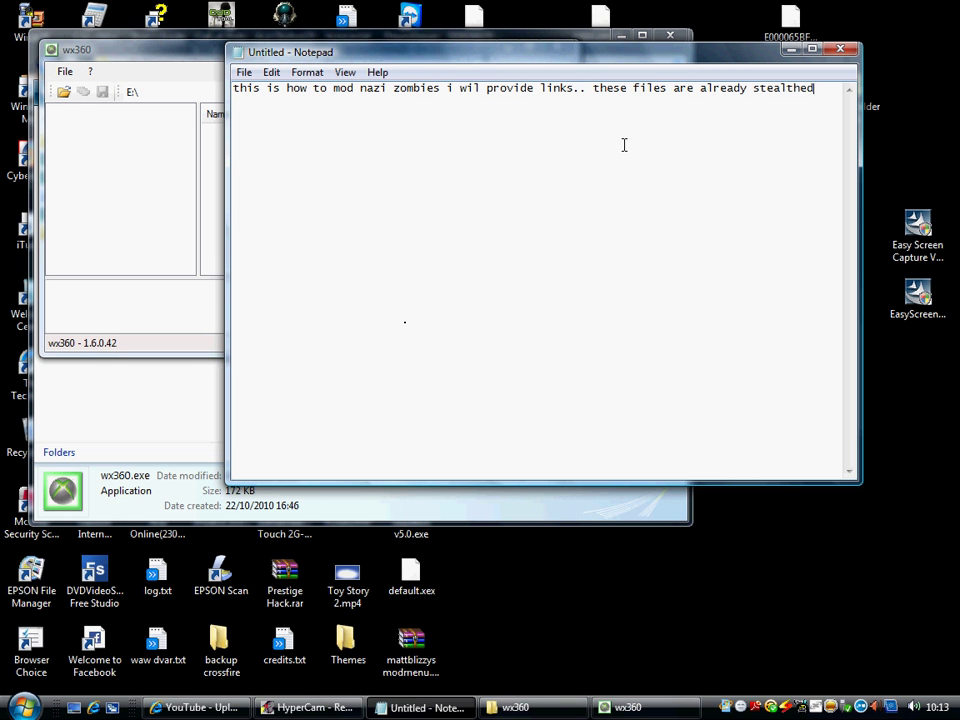
pyautogui.hotkey('ctrl', 'a')
pyautogui.press('BackSpace')
# Switch to wx360, start opening an Xbox 360 ISO file and browse to the Desktop
pyautogui.click(120, 300)
pyautogui.click(64, 71)
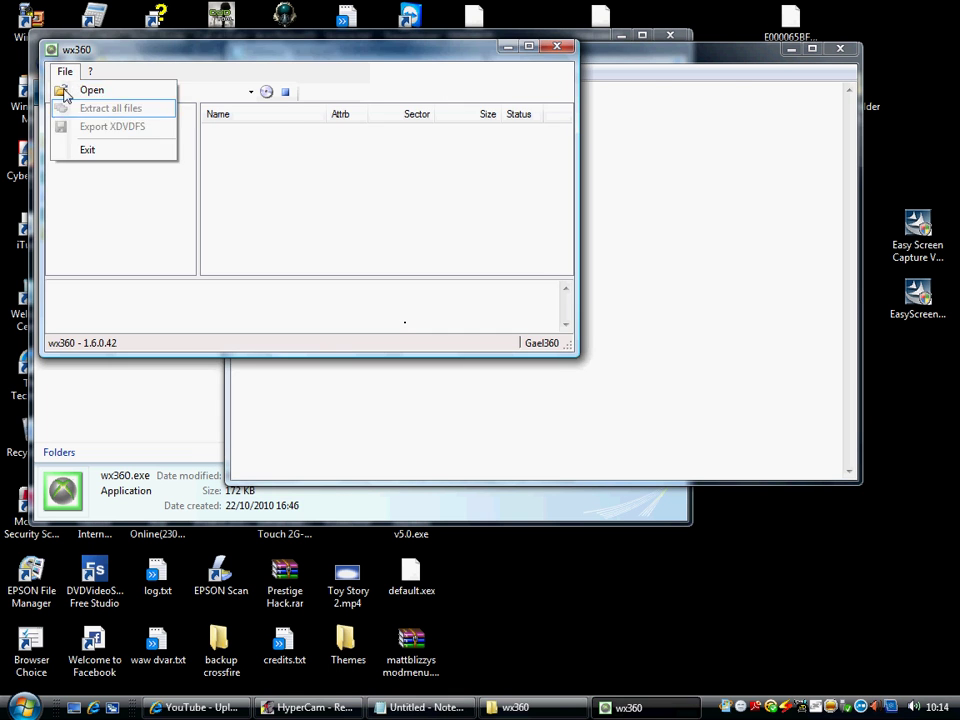
pyautogui.click(64, 90)
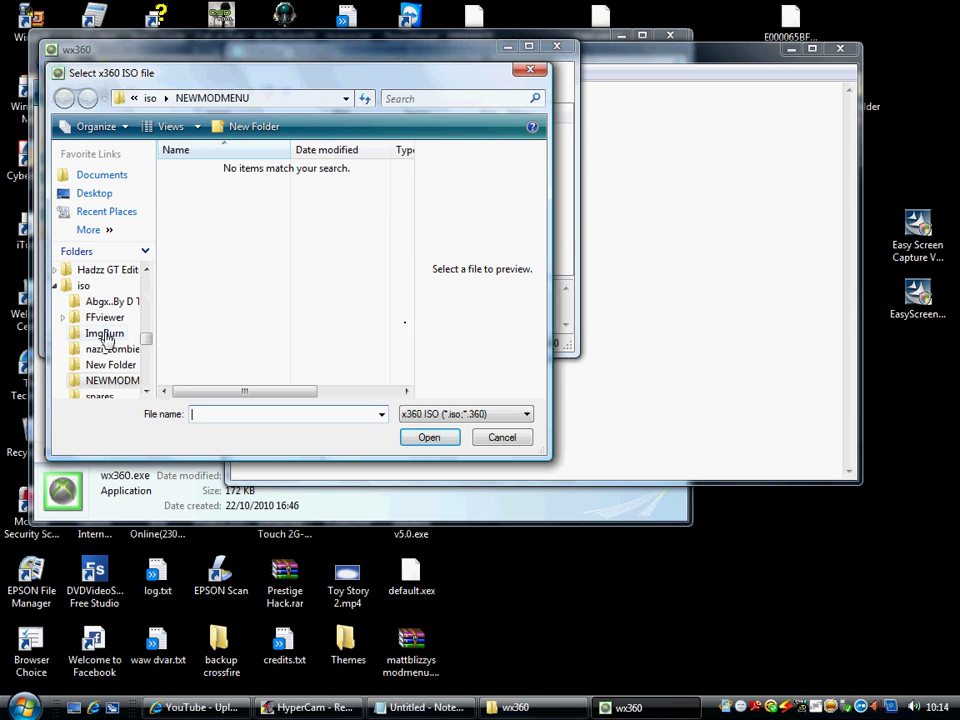
pyautogui.moveTo(145, 338); pyautogui.dragTo(146, 373)
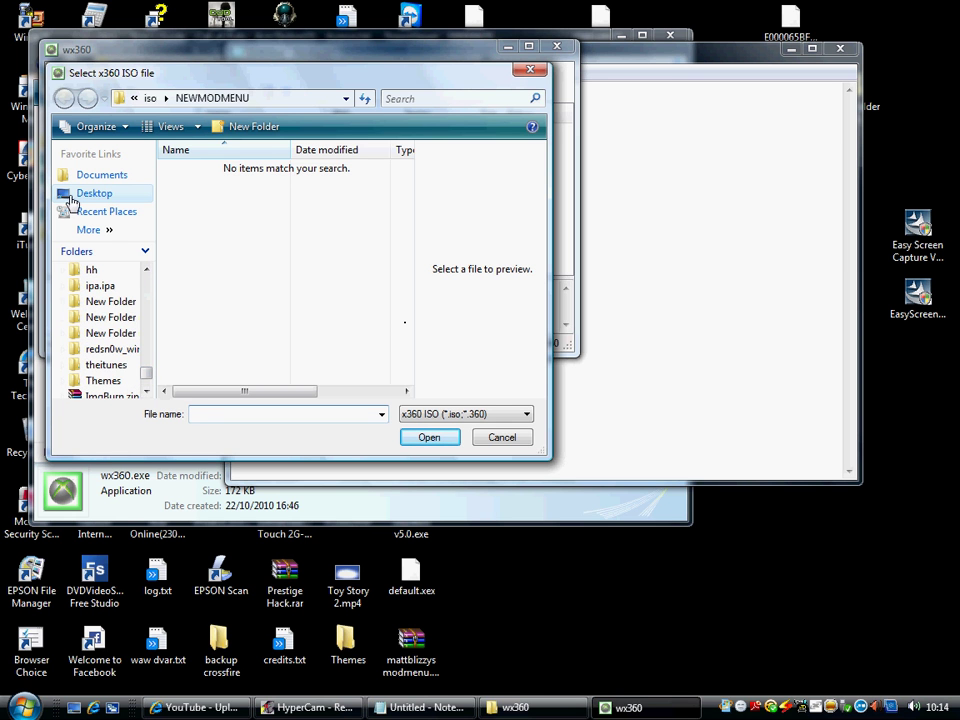
pyautogui.click(72, 203)
# Load CoDWaW.iso from the Desktop folder GT Theme\E0000F6BCA06A8CA\FFFE07D1
pyautogui.moveTo(407, 230); pyautogui.dragTo(406, 327)
pyautogui.scroll(-3, 294, 300)
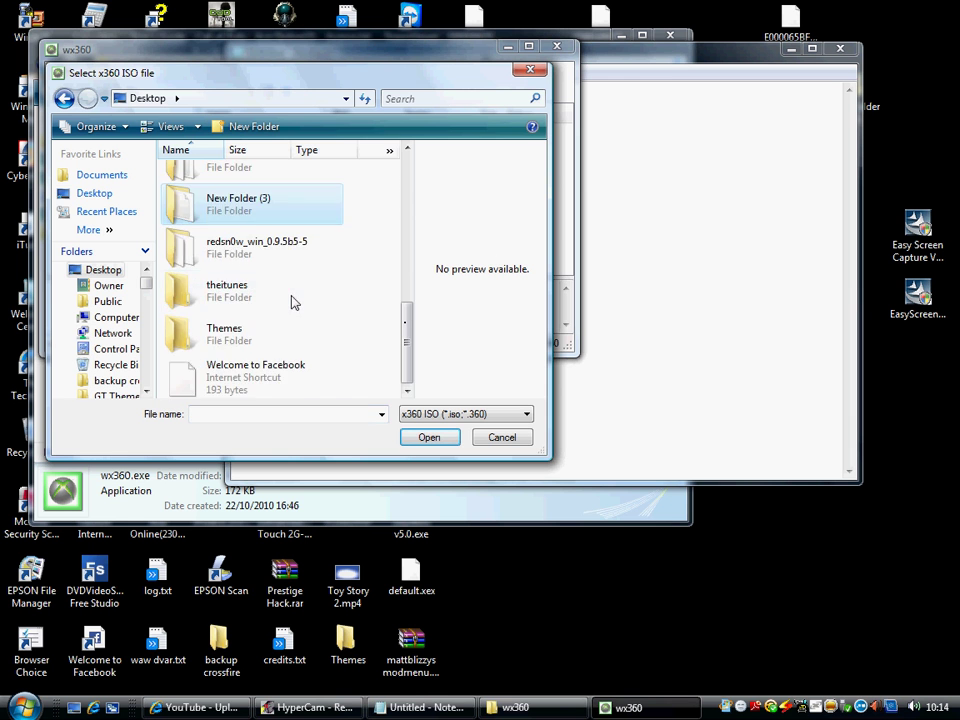
pyautogui.scroll(5, 294, 302)
pyautogui.scroll(-2, 285, 326)
pyautogui.doubleClick(279, 222)
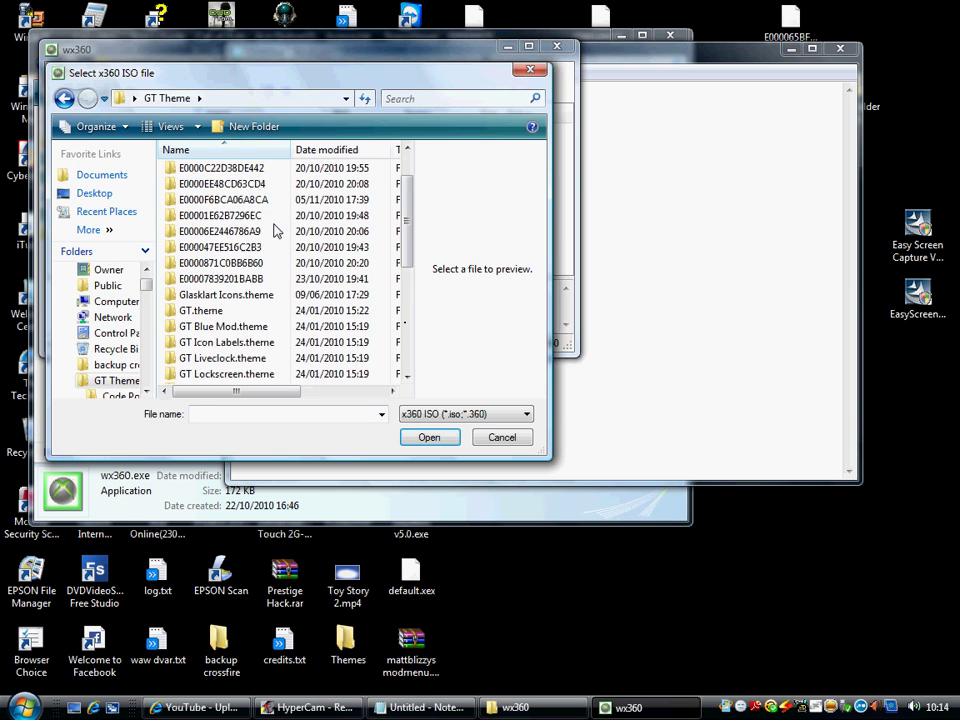
pyautogui.scroll(-1, 277, 231)
pyautogui.scroll(2, 275, 234)
pyautogui.doubleClick(268, 247)
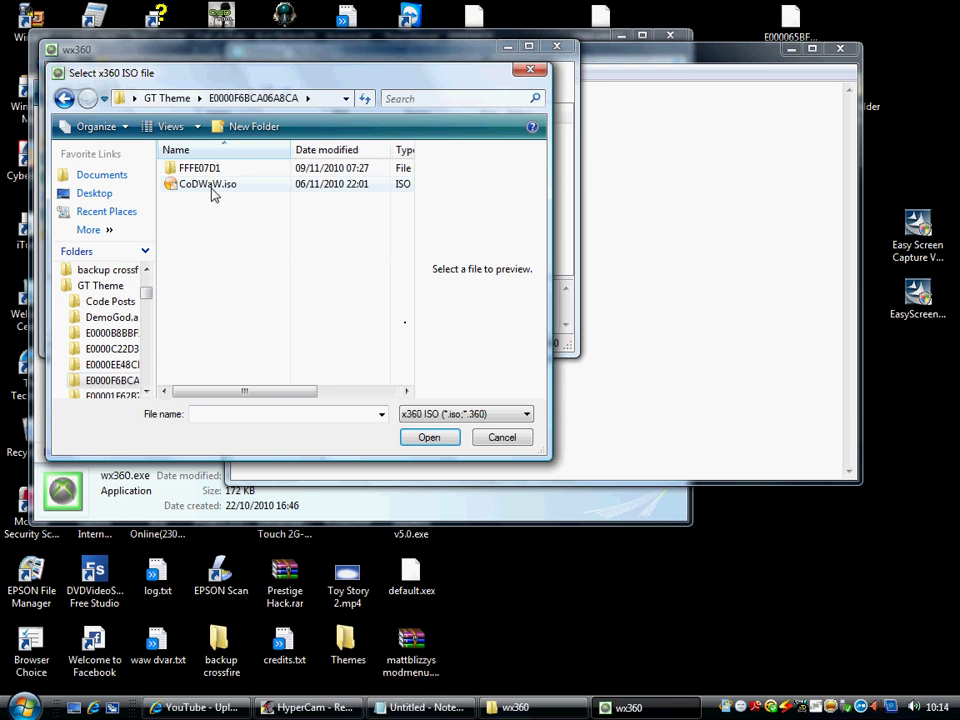
pyautogui.doubleClick(205, 168)
pyautogui.doubleClick(208, 186)
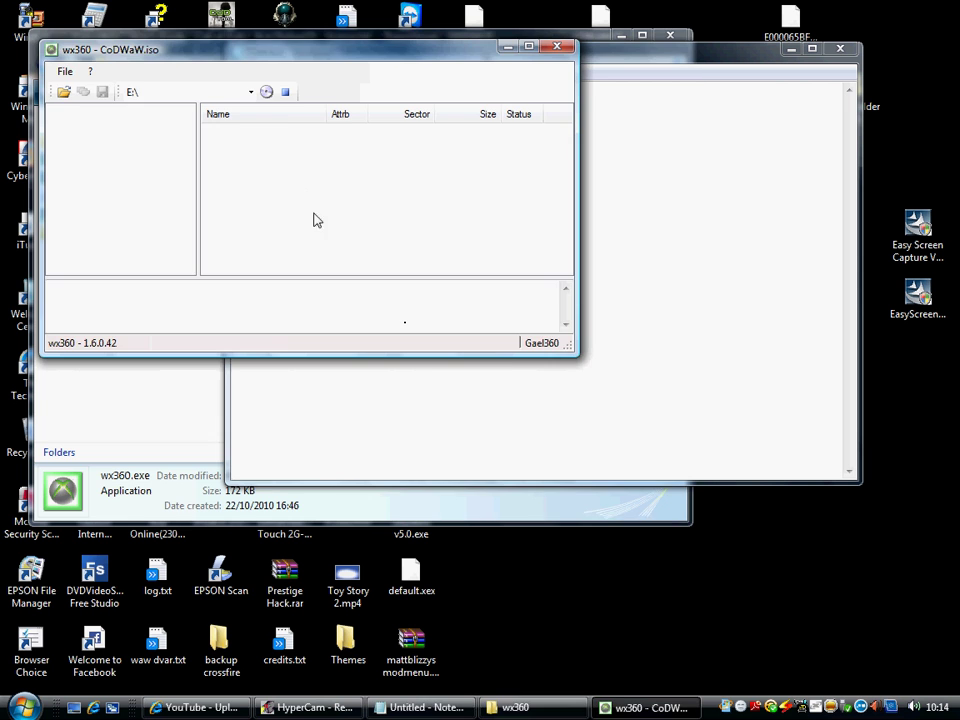
# Minimize wx360 and write ".iso file" as the note in Notepad
pyautogui.click(507, 46)
pyautogui.click(467, 339)
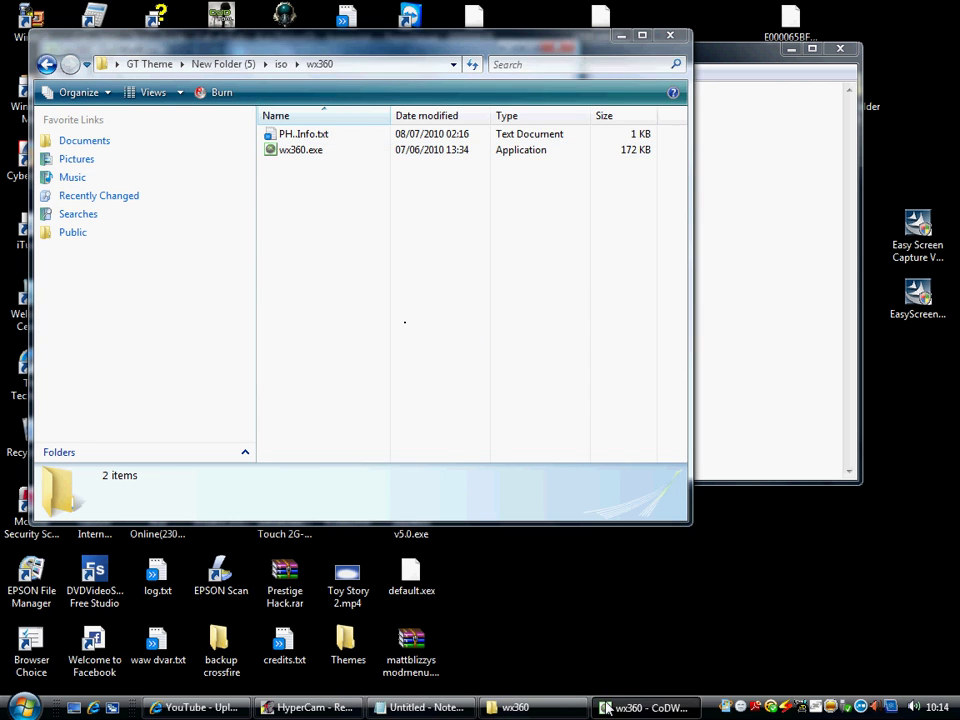
pyautogui.click(422, 707)
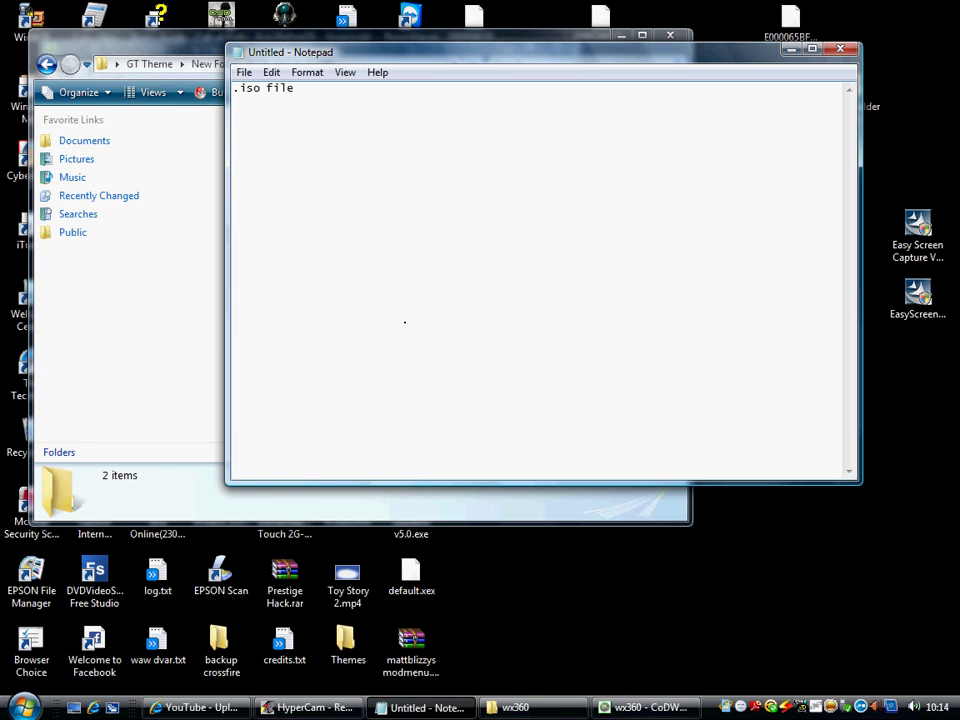
pyautogui.write('.iso fil')
pyautogui.click(208, 358)
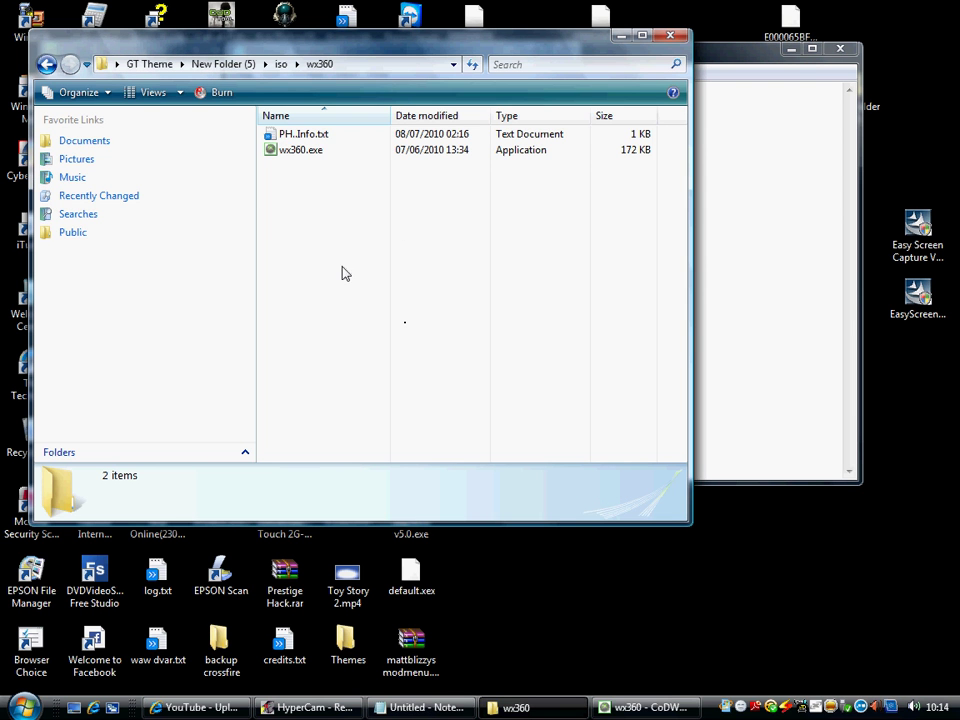
# Minimize Explorer, switch to wx360 and start replacing common.ff, browsing to the Desktop's GT Theme folder for the source file
pyautogui.click(621, 35)
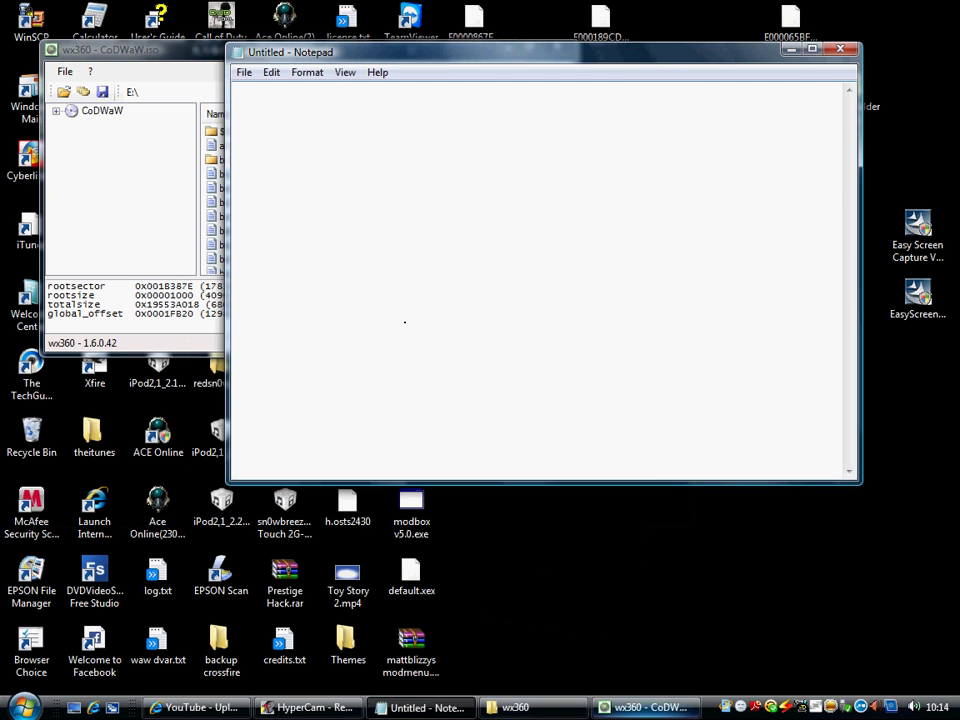
pyautogui.click(620, 707)
pyautogui.scroll(-7, 566, 138)
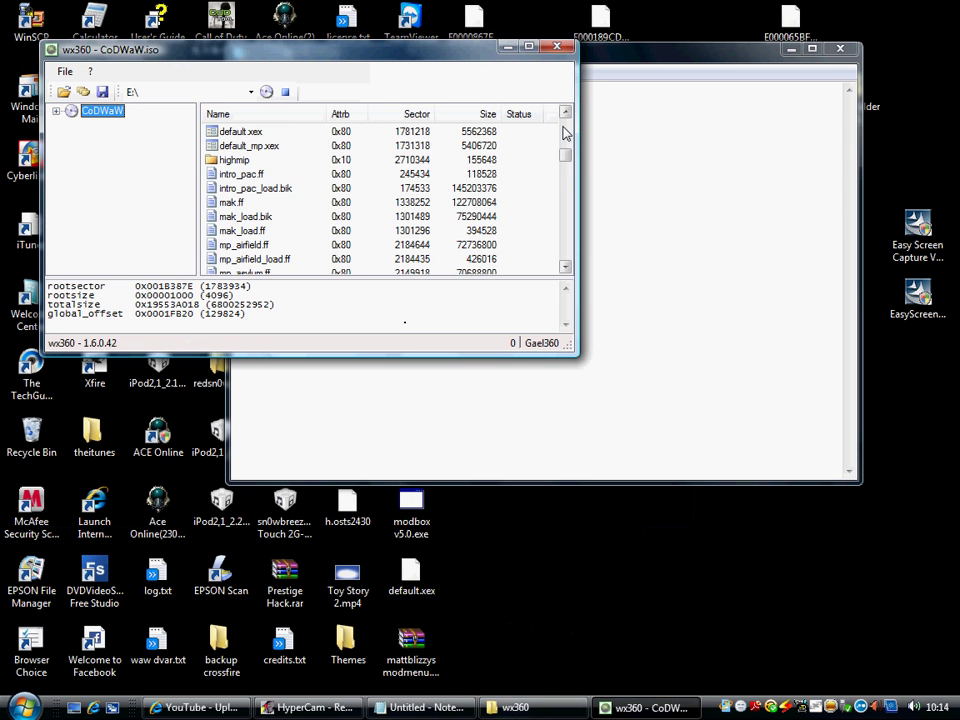
pyautogui.scroll(4, 566, 138)
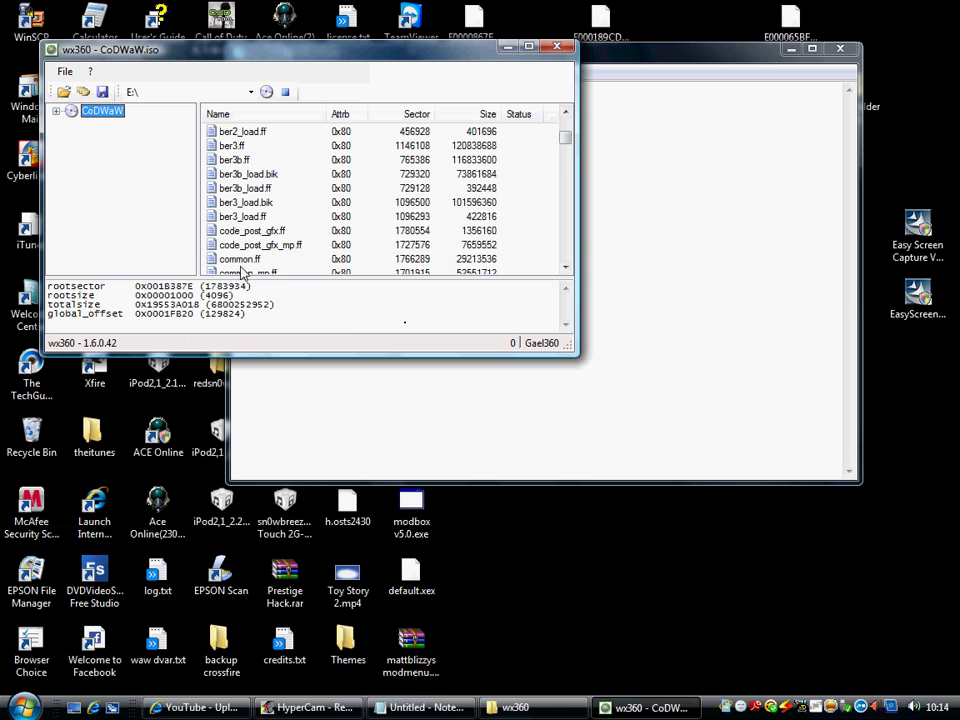
pyautogui.rightClick(242, 260)
pyautogui.click(250, 311)
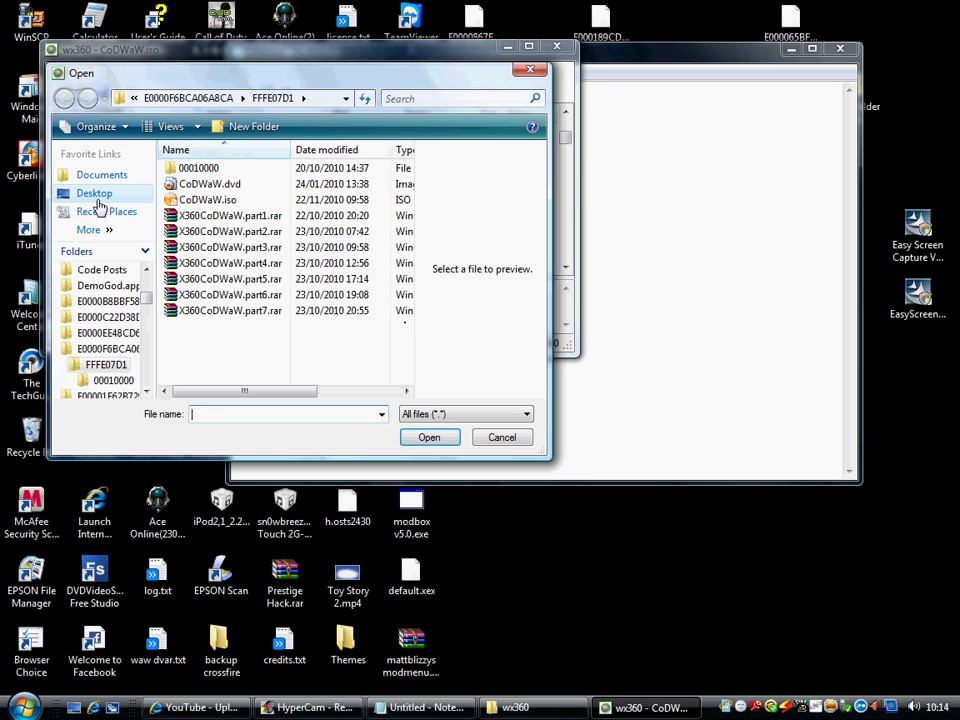
pyautogui.click(95, 194)
pyautogui.doubleClick(245, 373)
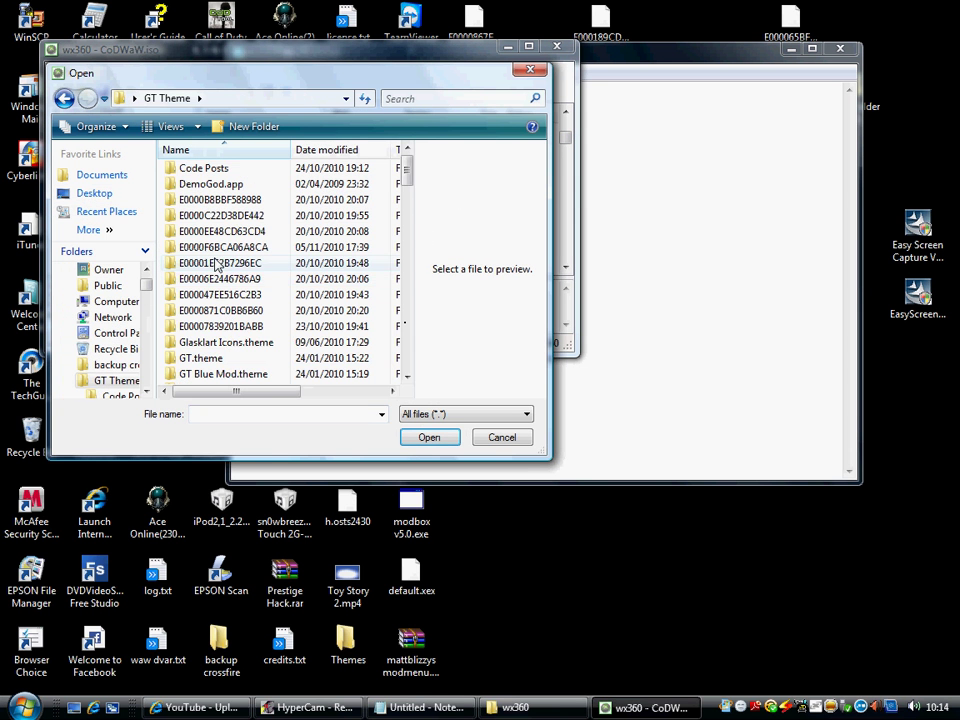
pyautogui.scroll(-4, 250, 280)
pyautogui.scroll(4, 240, 230)
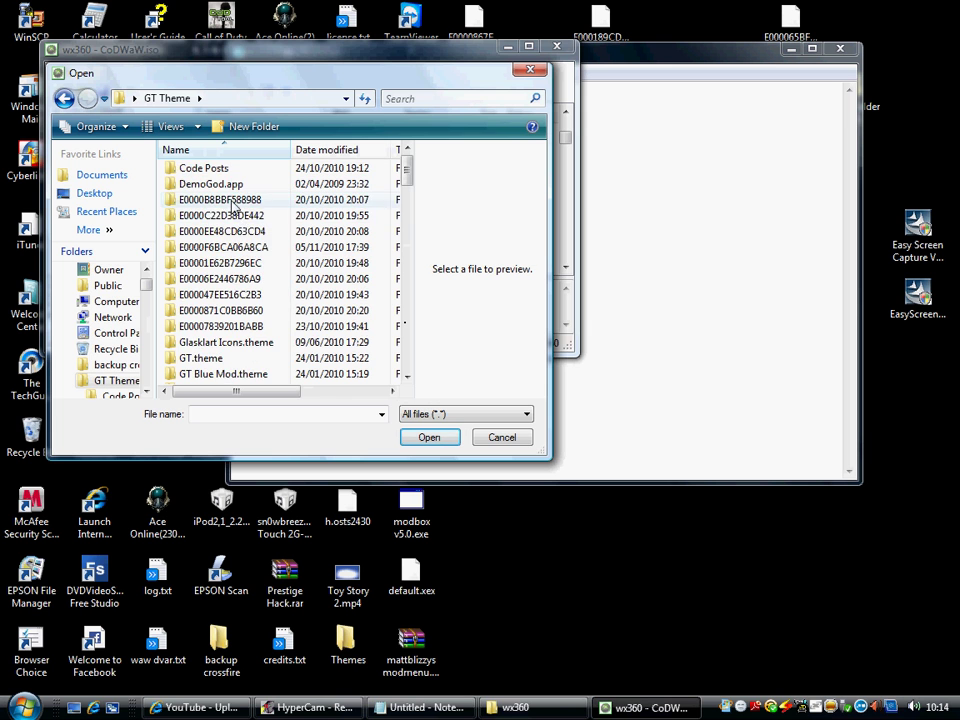
pyautogui.doubleClick(190, 167)
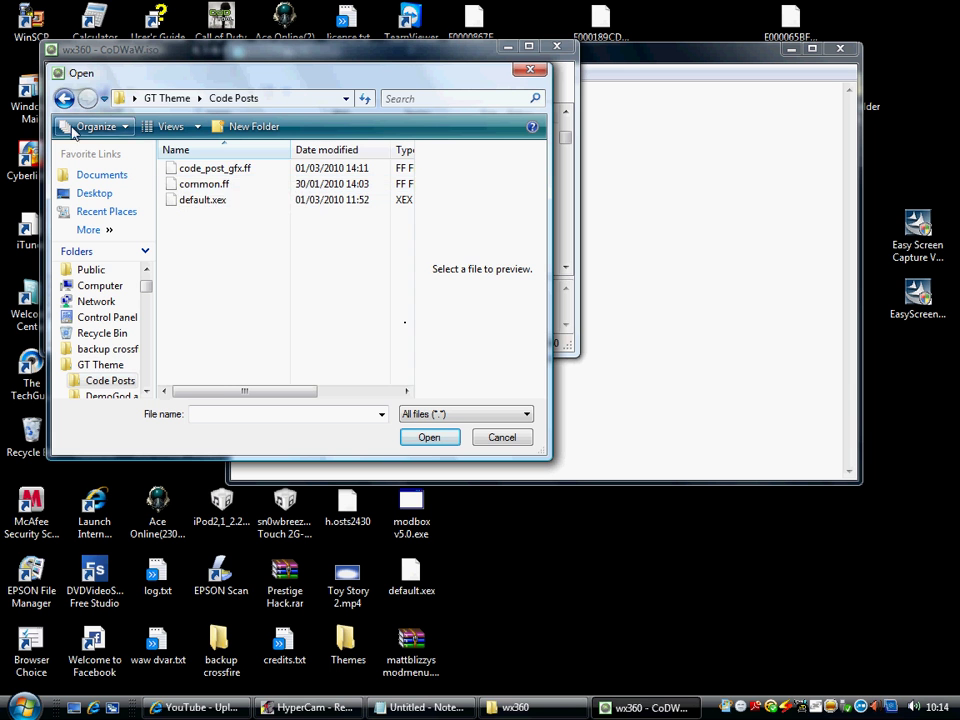
pyautogui.click(64, 98)
# Replace common.ff in the image with the common.ff from New Folder (5)\iso\NEWMODMENU
pyautogui.scroll(-3, 218, 302)
pyautogui.scroll(-5, 218, 310)
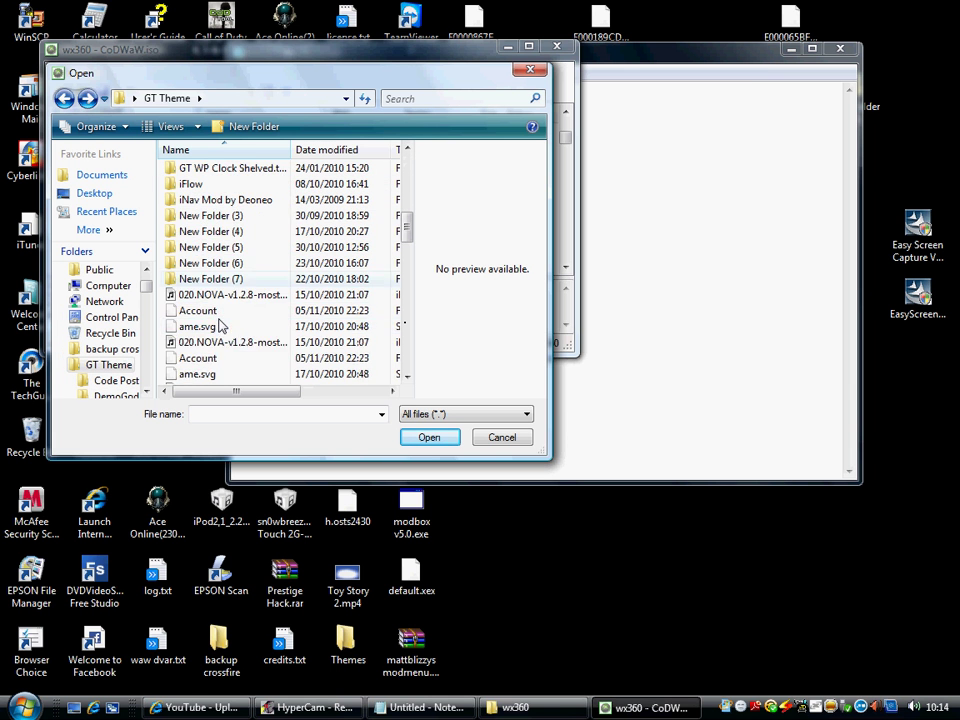
pyautogui.scroll(3, 222, 325)
pyautogui.scroll(-1, 220, 334)
pyautogui.doubleClick(213, 342)
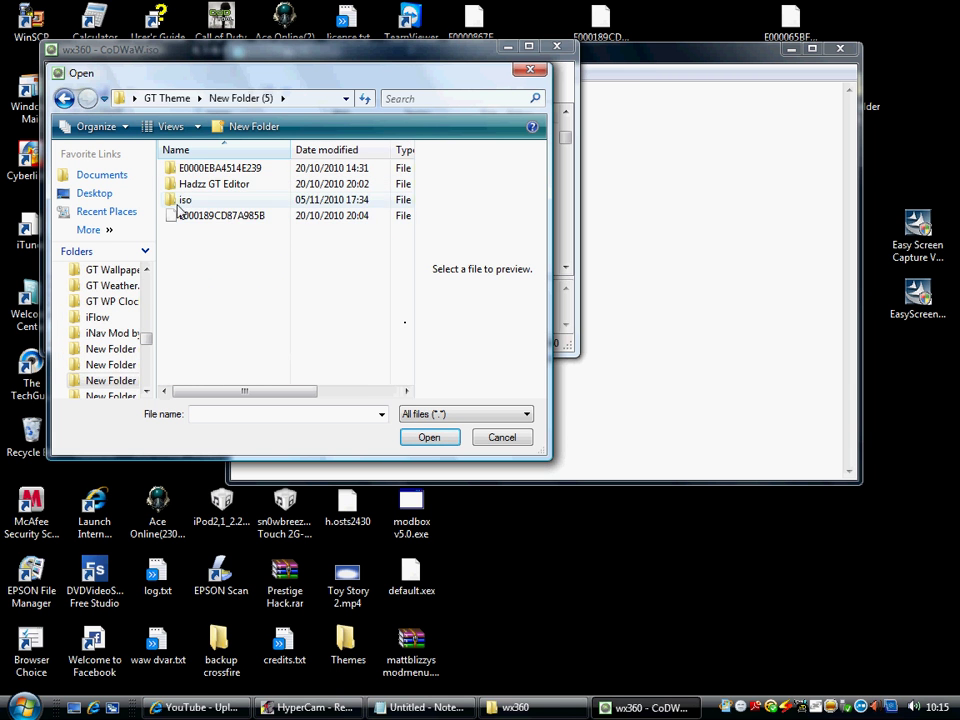
pyautogui.doubleClick(190, 199)
pyautogui.doubleClick(190, 246)
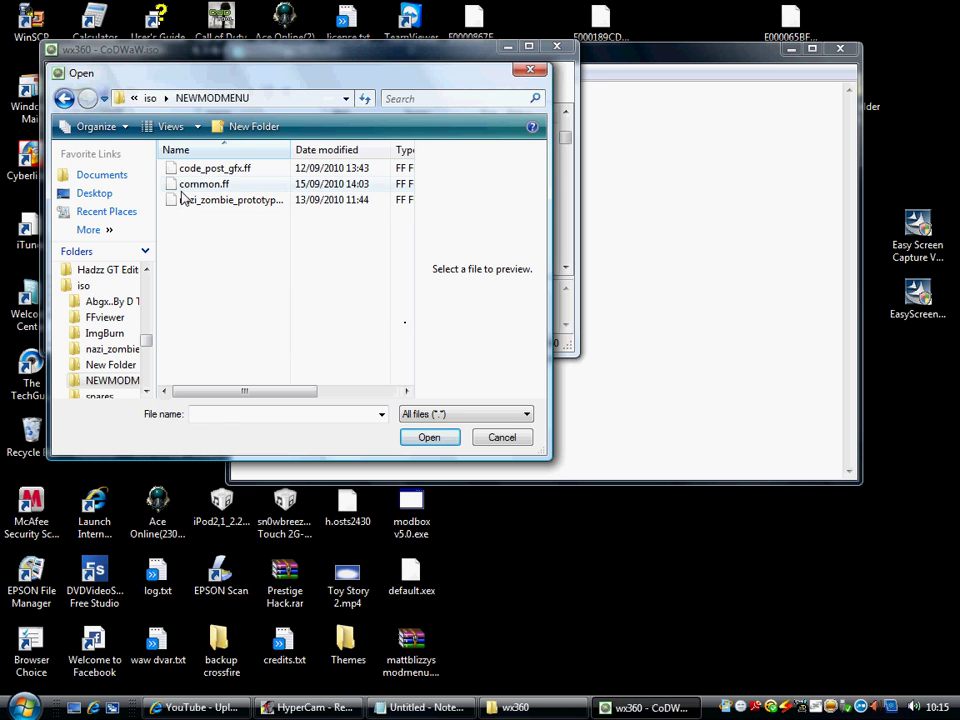
pyautogui.doubleClick(183, 196)
# Try to replace code_post_gfx.ff in the image with a file from NEWMODMENU
pyautogui.moveTo(565, 142)
pyautogui.mouseDown()
pyautogui.moveTo(566, 128)
pyautogui.moveTo(566, 137)
pyautogui.mouseUp()
pyautogui.rightClick(240, 190)
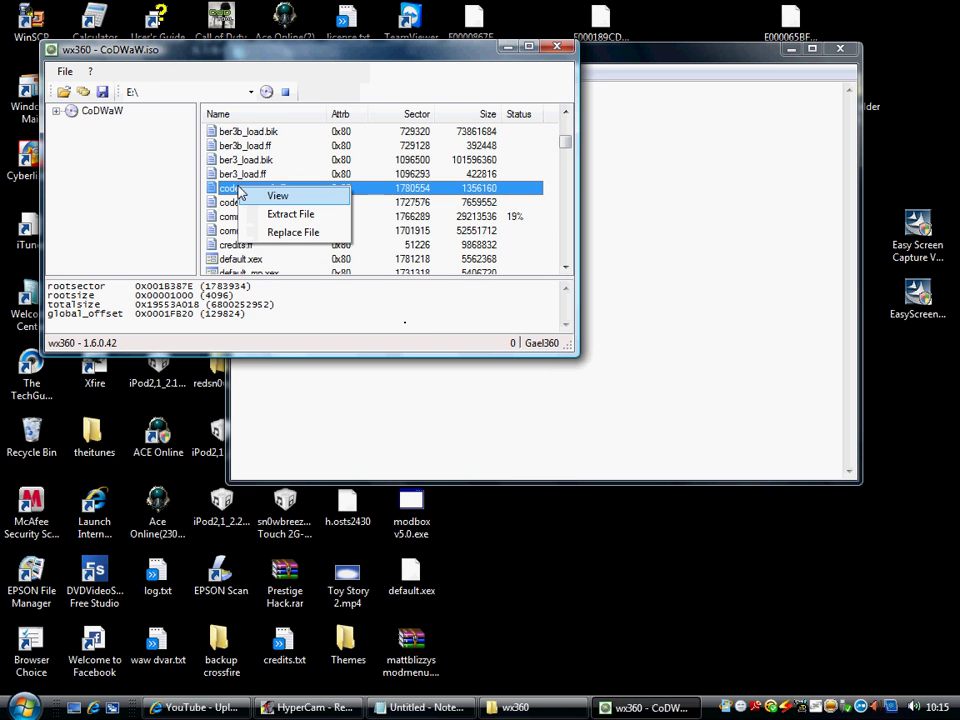
pyautogui.click(251, 240)
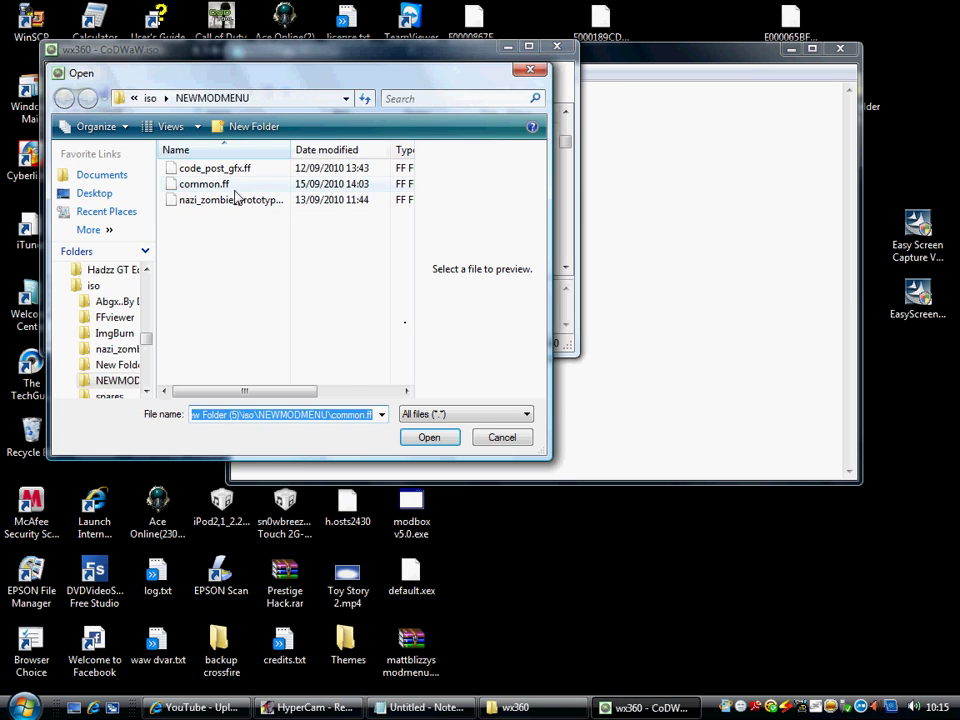
pyautogui.press('Return')
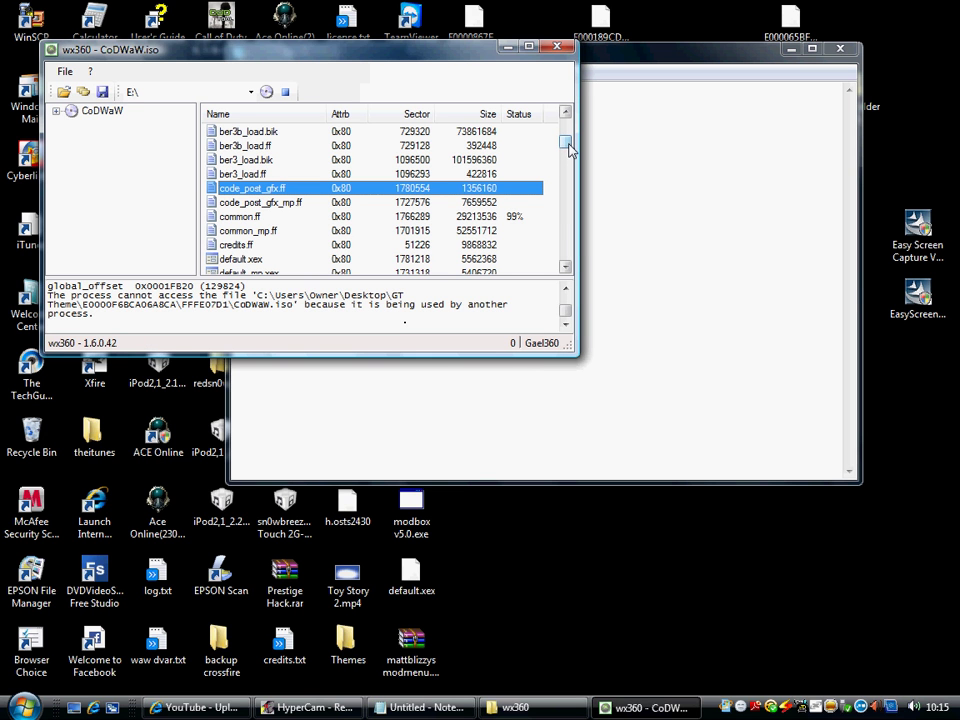
# Replace code_post_gfx.ff in the image with the code_post_gfx.ff from NEWMODMENU
pyautogui.rightClick(456, 188)
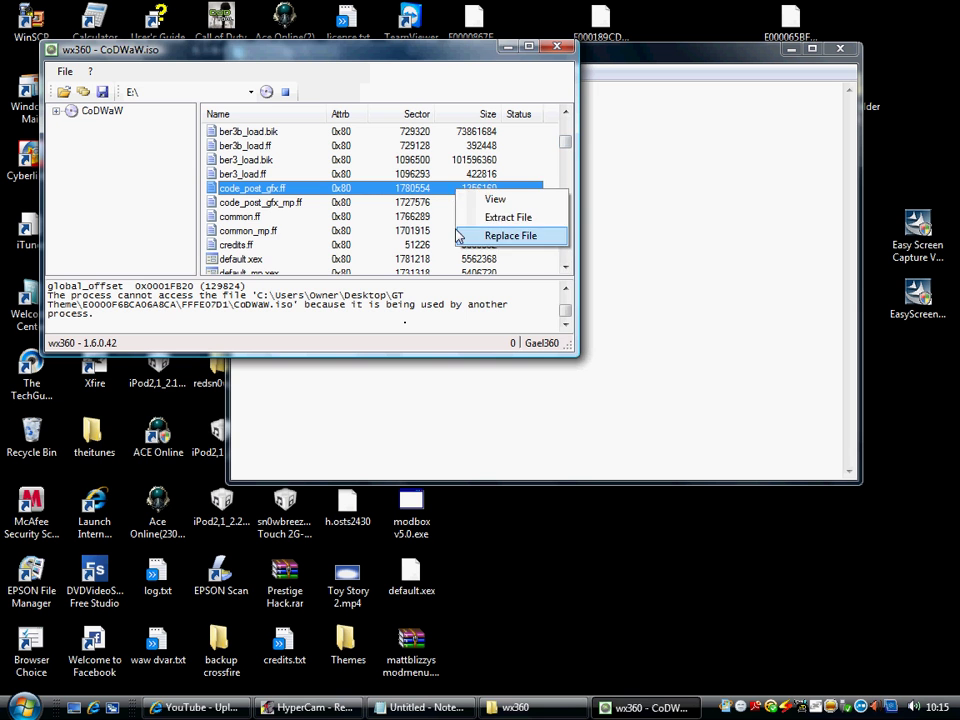
pyautogui.click(505, 236)
pyautogui.doubleClick(250, 168)
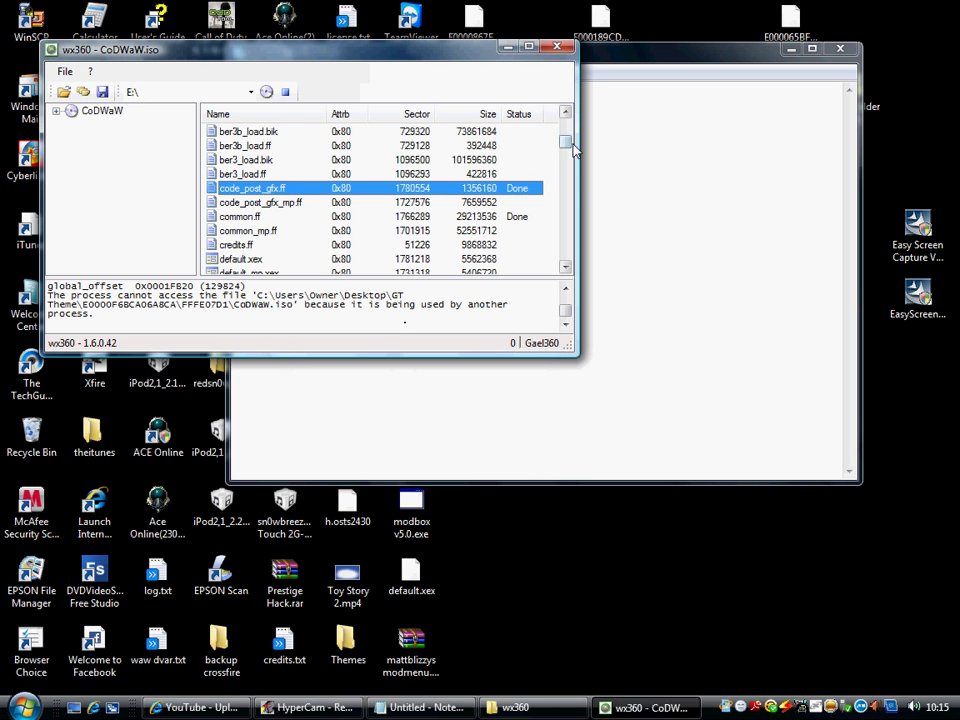
# Replace nazi_zombie_prototype.ff in the image with the nazi_zombie_prototype file from NEWMODMENU
pyautogui.moveTo(566, 142); pyautogui.dragTo(566, 197)
pyautogui.rightClick(298, 217)
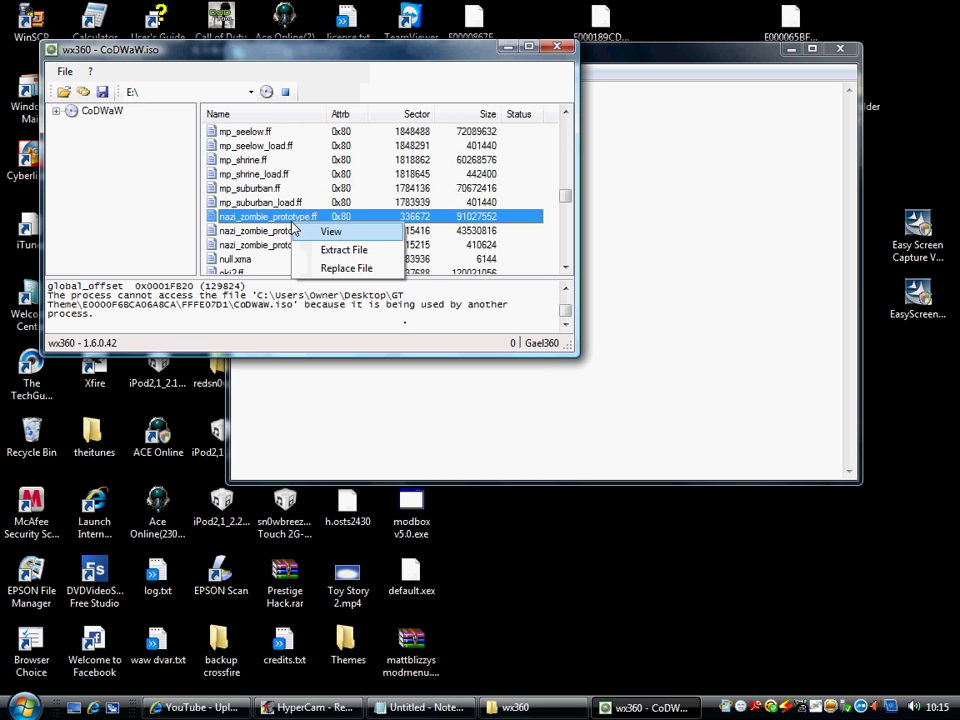
pyautogui.click(300, 266)
pyautogui.doubleClick(294, 199)
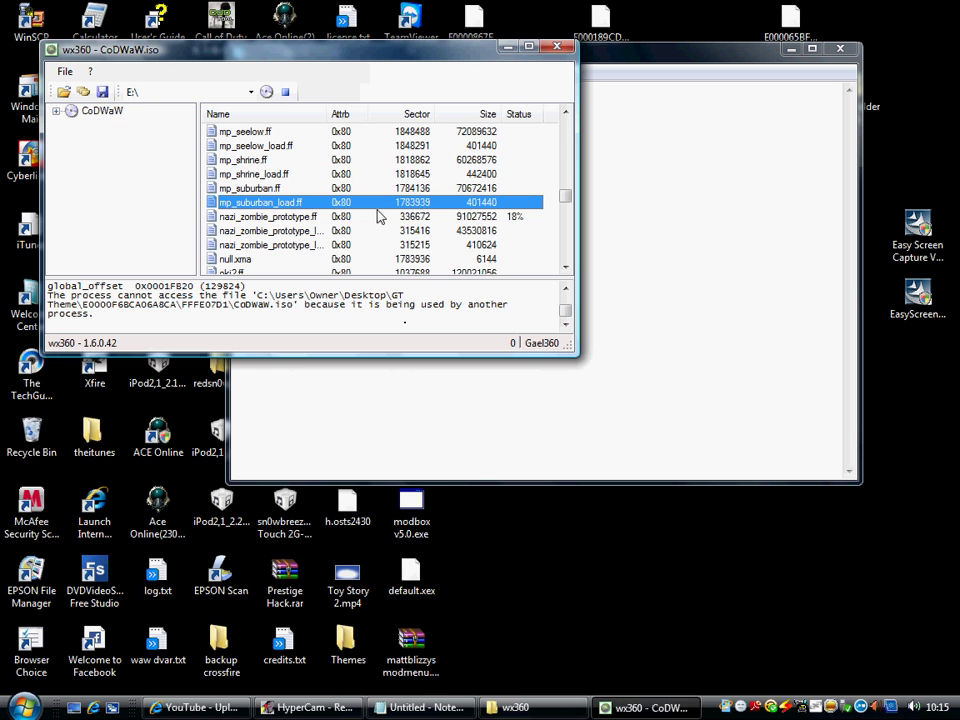
pyautogui.click(464, 217)
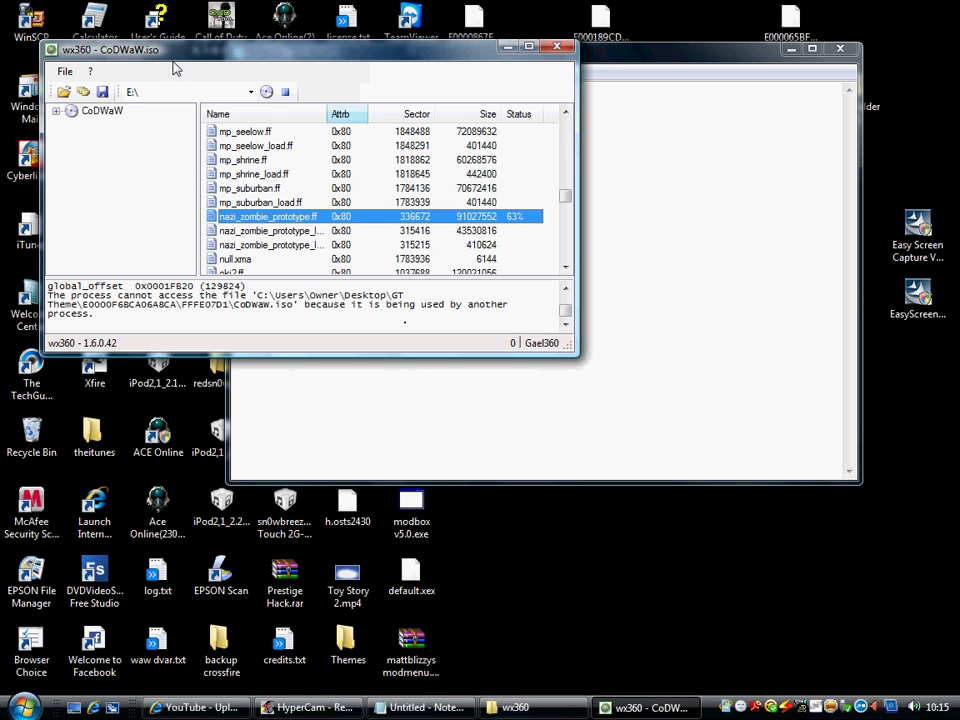
# Write a note in Notepad about opening ImgBurn and copying all the settings, and clear it
pyautogui.click(632, 181)
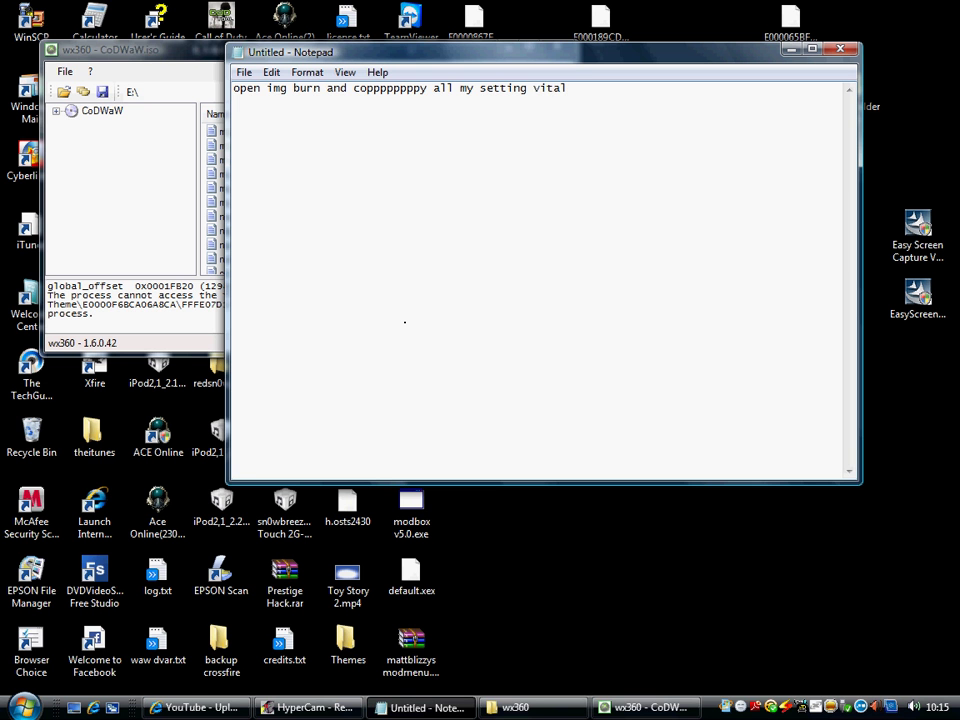
pyautogui.hotkey('ctrl', 'a')
pyautogui.press('BackSpace')
# Return to wx360 and exit the program
pyautogui.hotkey('alt', 'Tab')
pyautogui.click(62, 71)
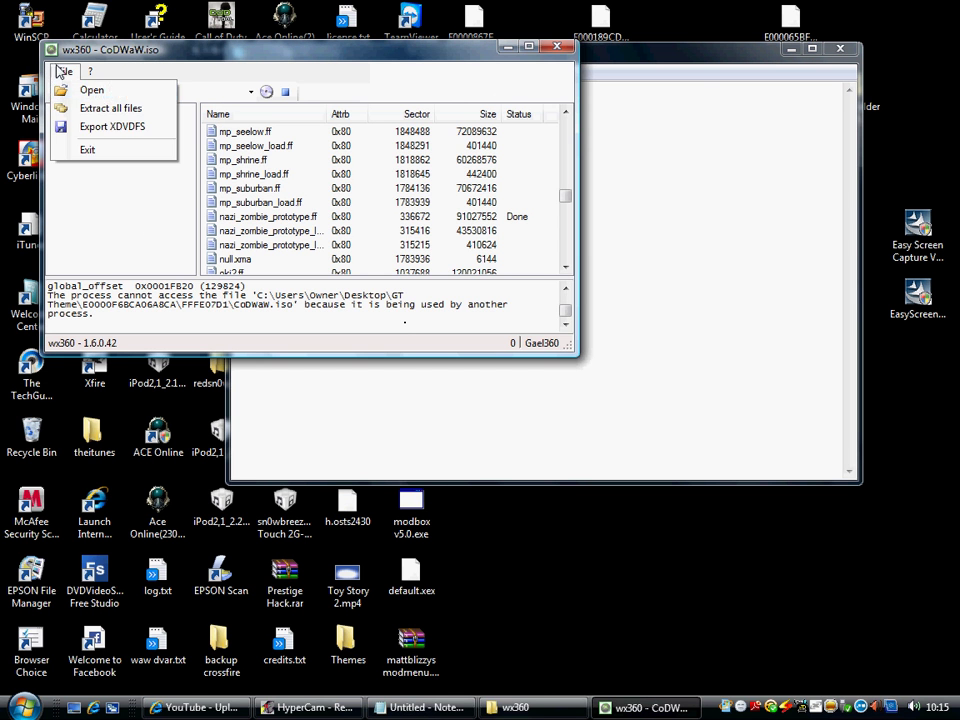
pyautogui.click(78, 148)
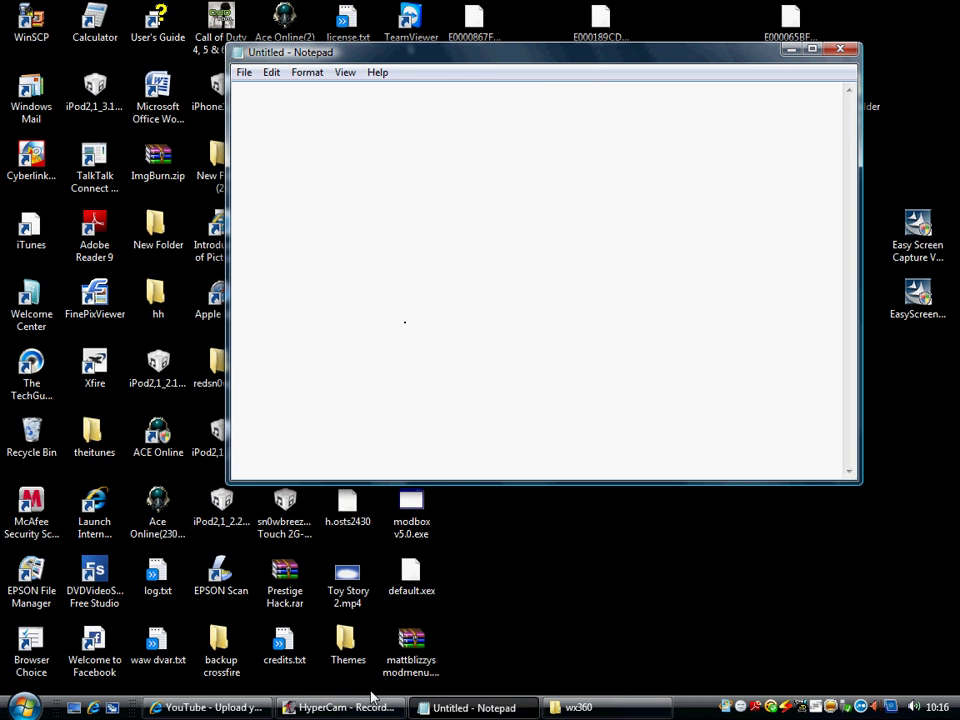
# Go back to the iso folder and launch ImgBurn from its shortcut
pyautogui.click(549, 711)
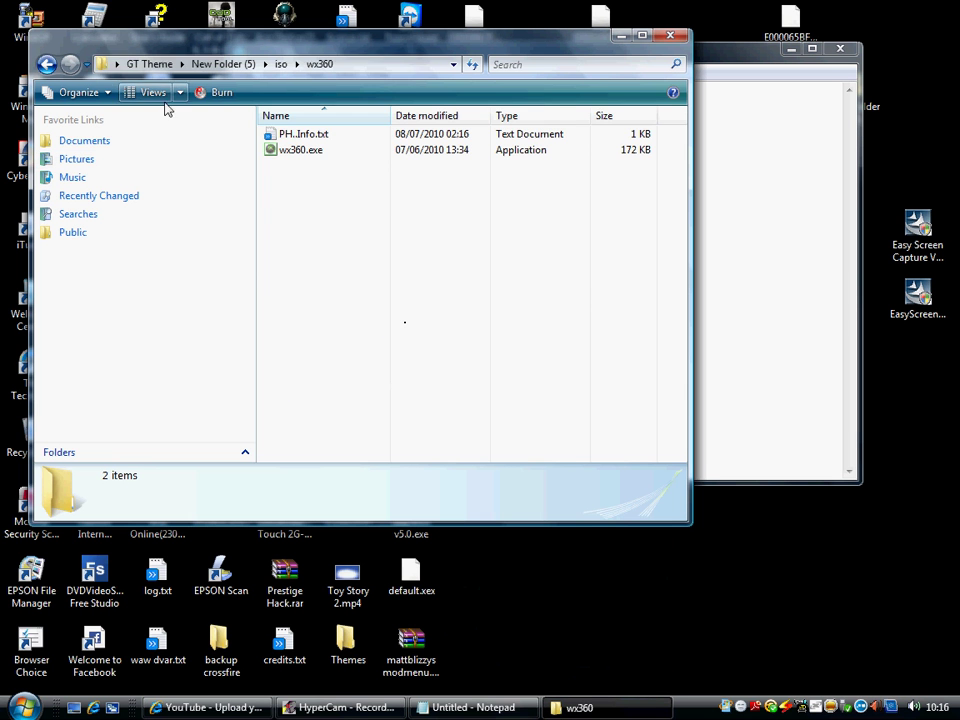
pyautogui.click(46, 64)
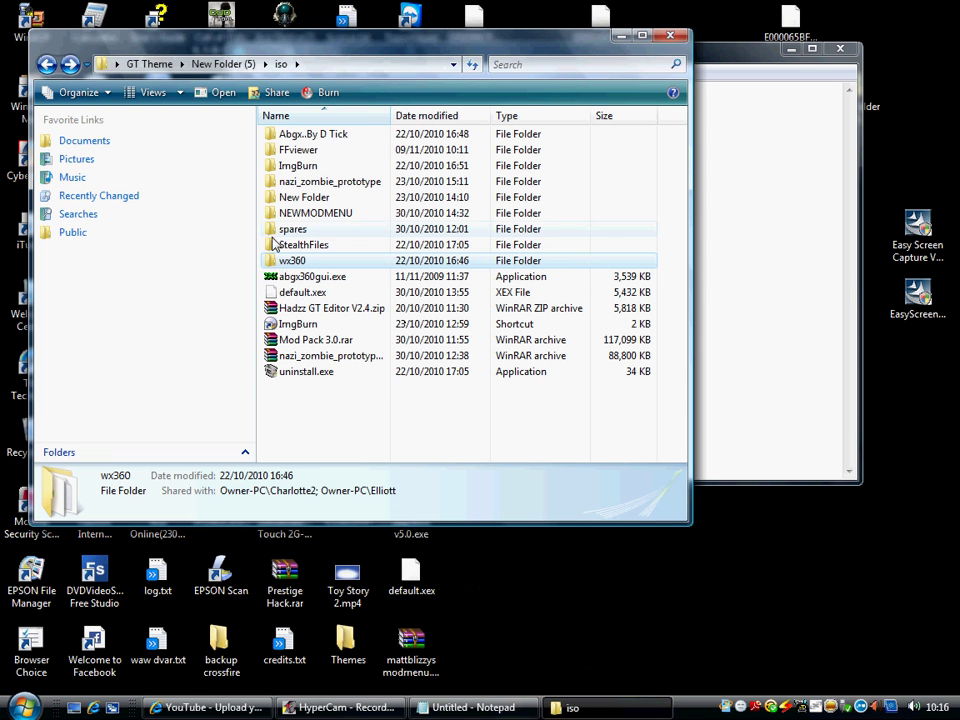
pyautogui.click(282, 325)
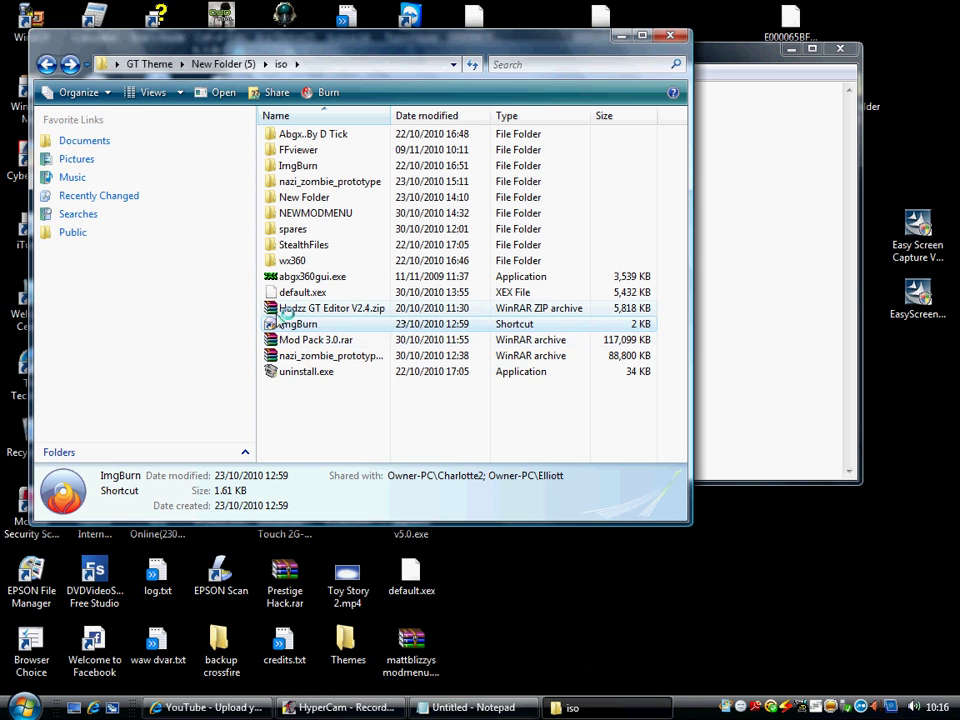
pyautogui.click(296, 420)
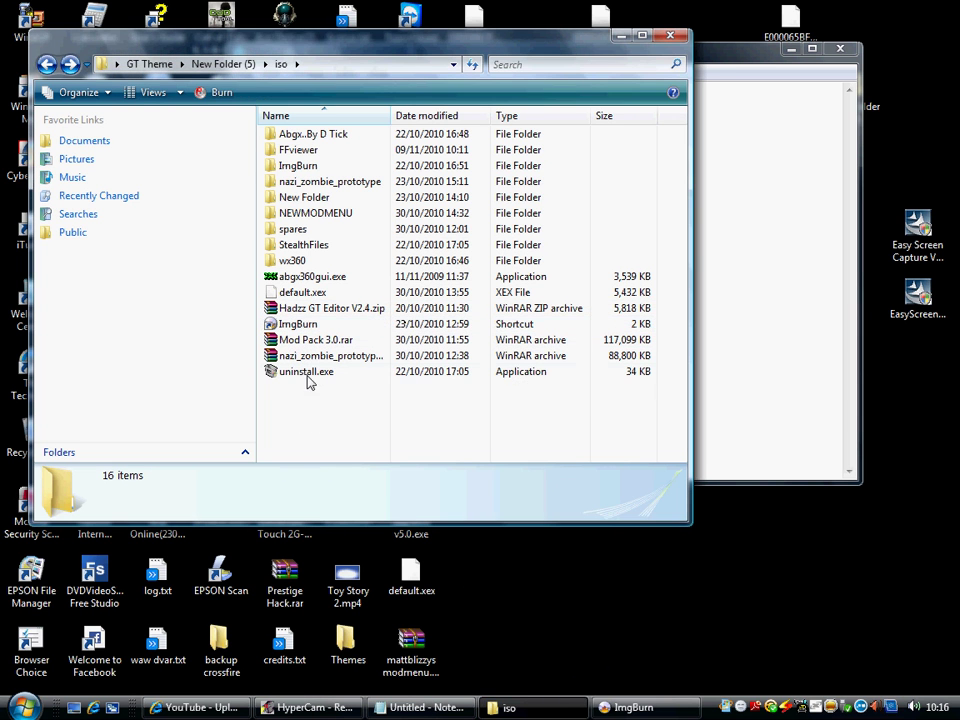
# Write a note in Notepad that no spare CD is available so it won't show up, and erase it
pyautogui.click(830, 370)
pyautogui.write('i do')
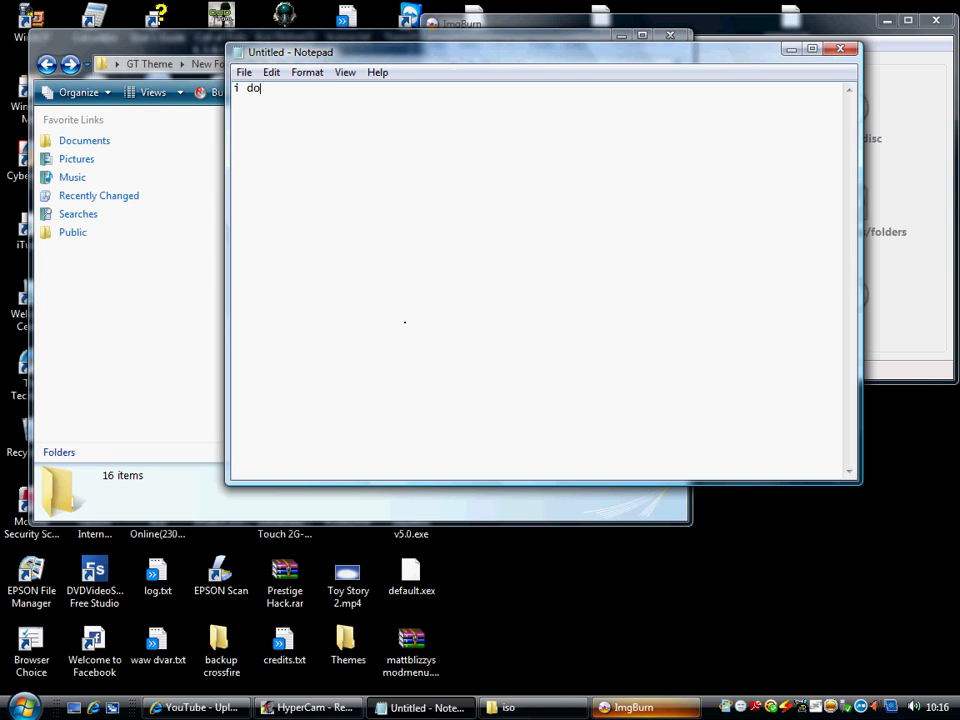
pyautogui.write('nt have a sare cd so it wont show up')
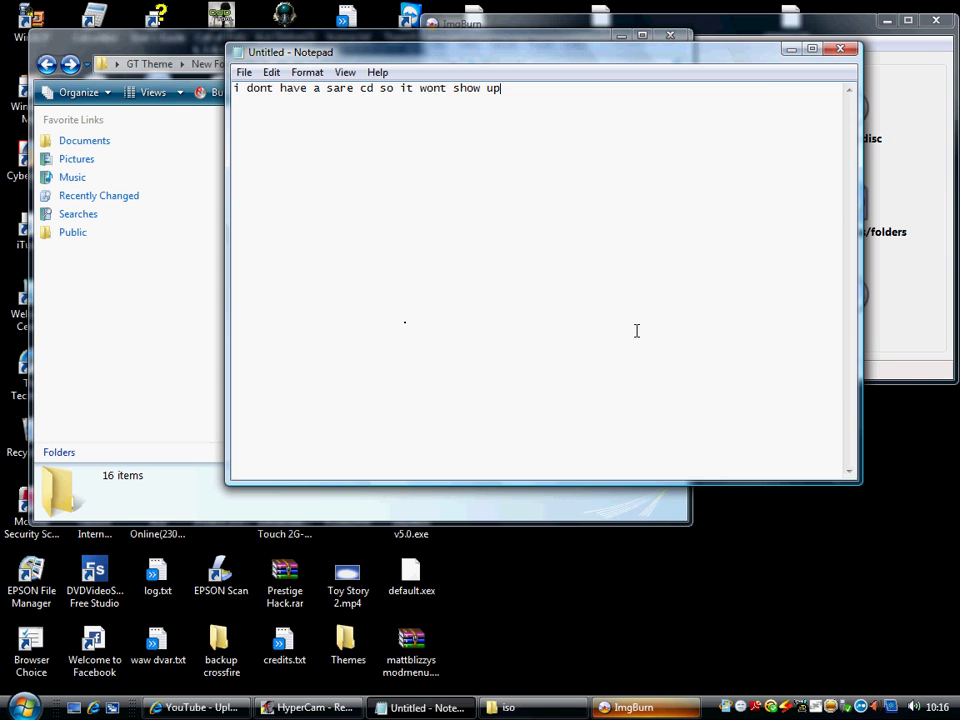
pyautogui.press('BackSpace')
pyautogui.press('BackSpace')
pyautogui.press('BackSpace')
pyautogui.press('BackSpace')
pyautogui.press('BackSpace')
pyautogui.press('BackSpace')
pyautogui.press('BackSpace')
pyautogui.press('BackSpace')
pyautogui.press('BackSpace')
pyautogui.press('BackSpace')
pyautogui.press('BackSpace')
pyautogui.press('BackSpace')
pyautogui.press('BackSpace')
pyautogui.press('BackSpace')
pyautogui.press('BackSpace')
pyautogui.press('BackSpace')
pyautogui.press('BackSpace')
pyautogui.press('BackSpace')
pyautogui.press('BackSpace')
pyautogui.press('BackSpace')
# Choose writing an image file to disc in ImgBurn and load CoDWaW.dvd from the FFFE07D1 folder as the source
pyautogui.click(923, 60)
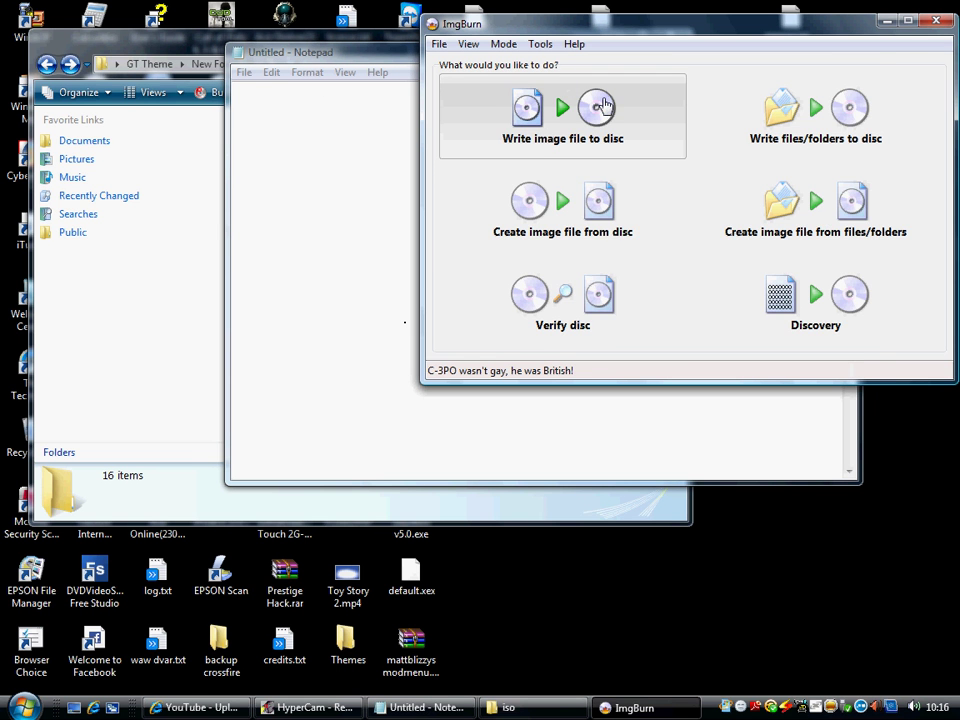
pyautogui.click(640, 100)
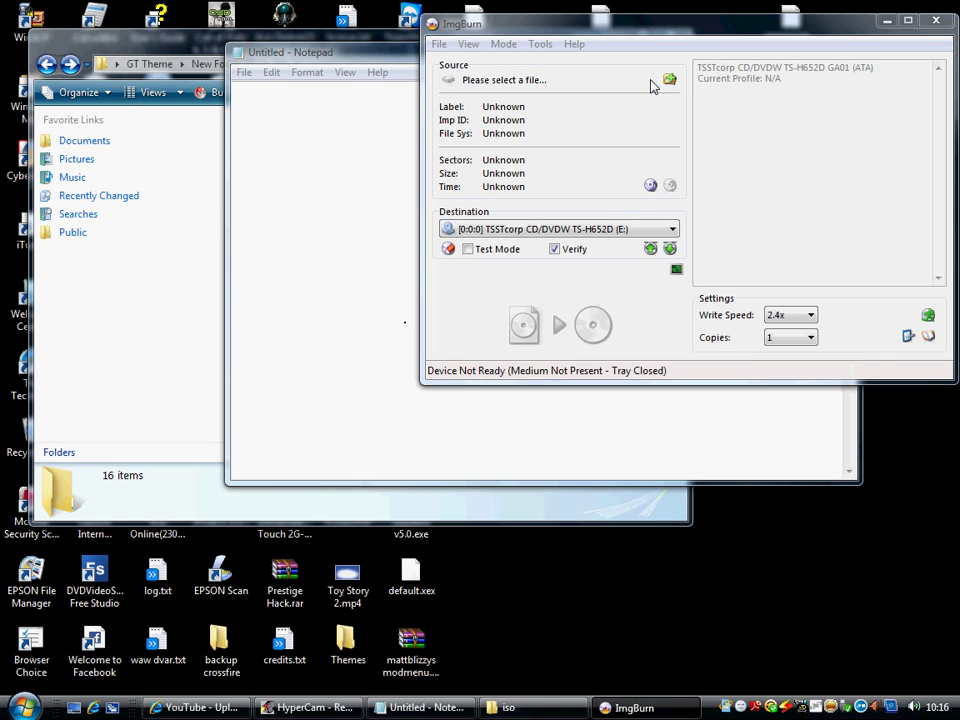
pyautogui.click(668, 80)
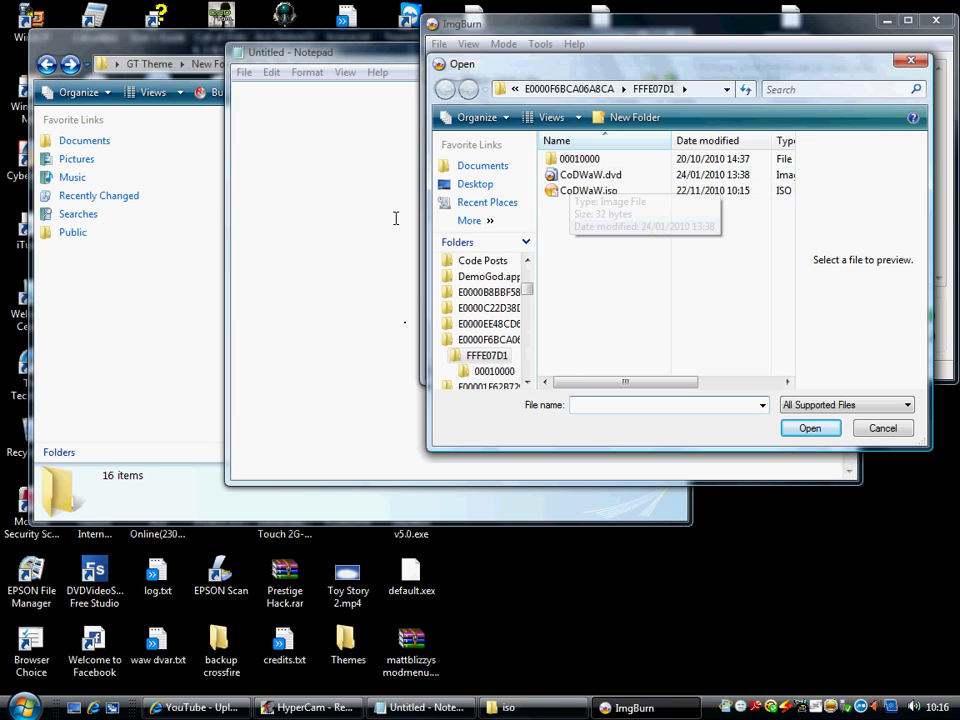
pyautogui.write('.dvd')
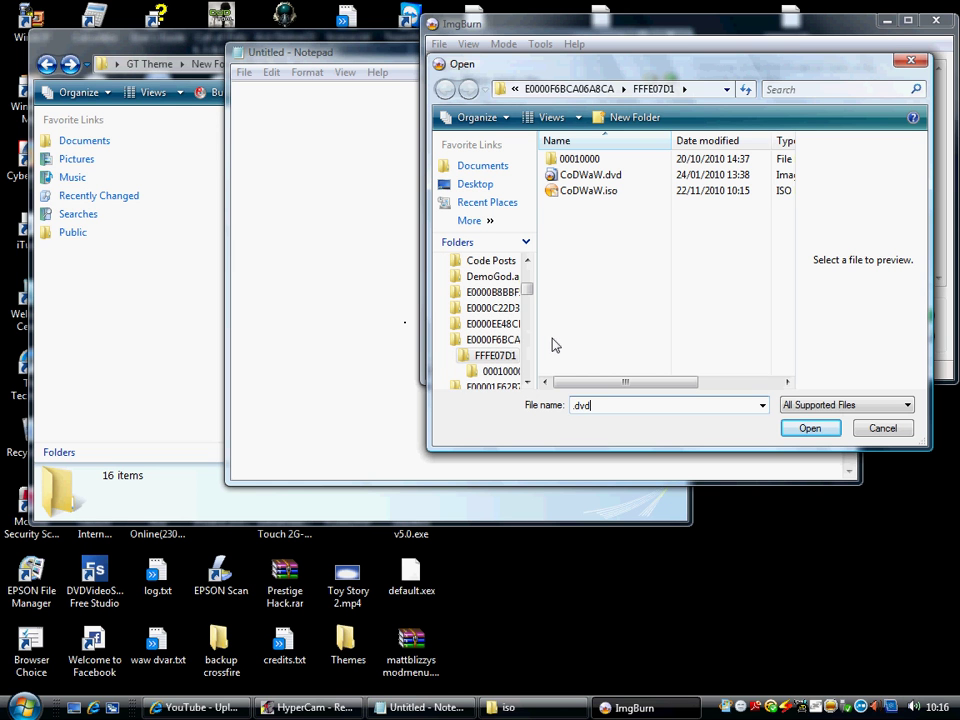
pyautogui.press('BackSpace')
pyautogui.press('BackSpace')
pyautogui.press('BackSpace')
pyautogui.press('BackSpace')
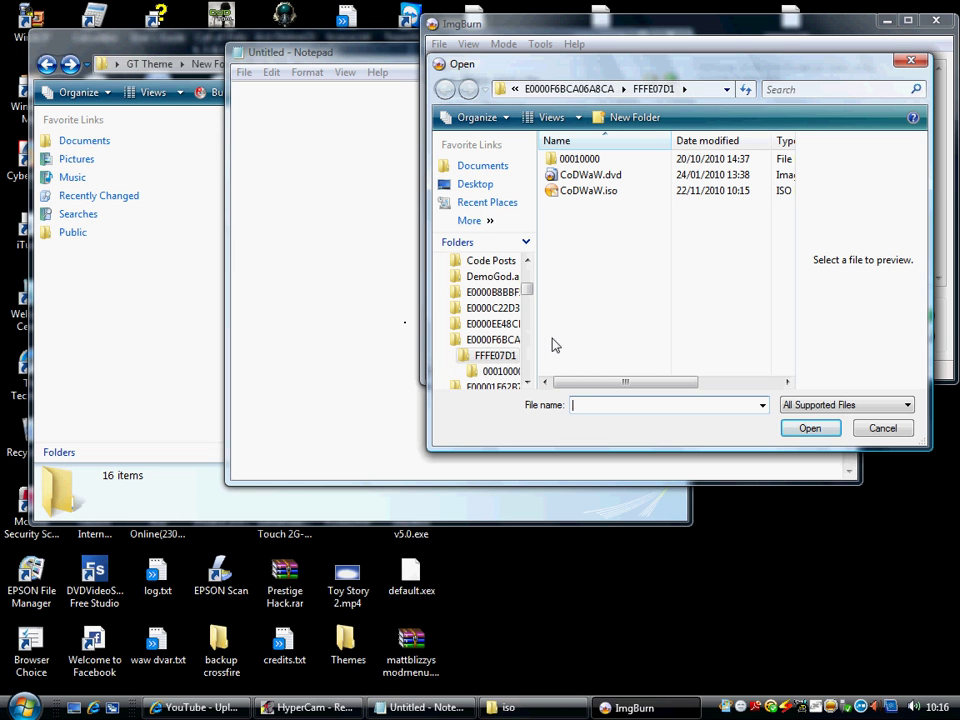
pyautogui.doubleClick(563, 175)
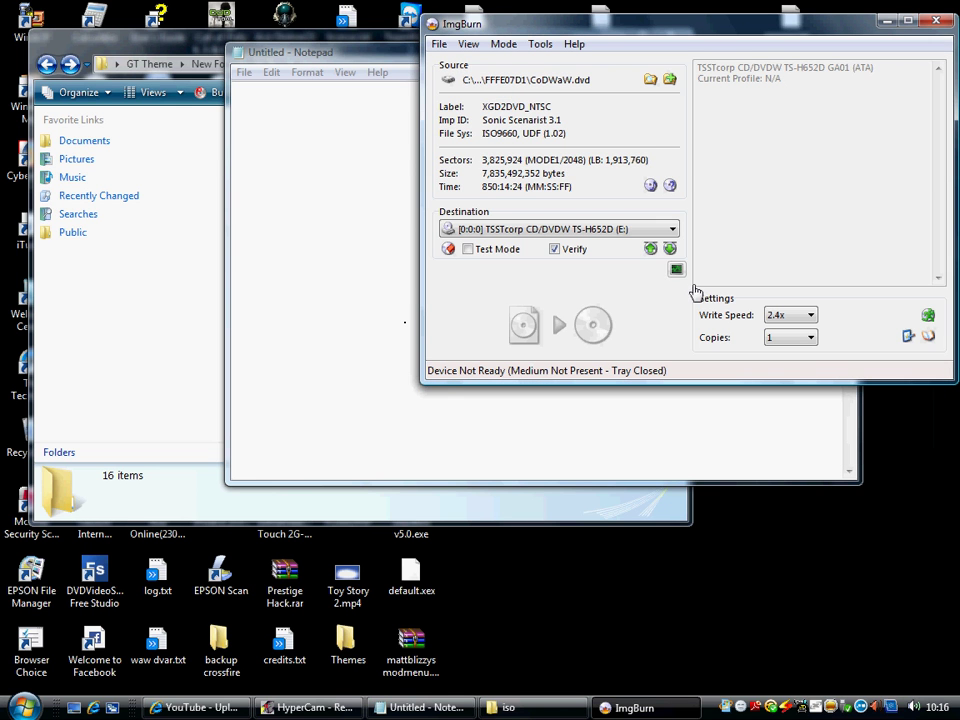
# Examine the General, Read, Build and Write settings of ImgBurn and the available destination drives
pyautogui.click(506, 44)
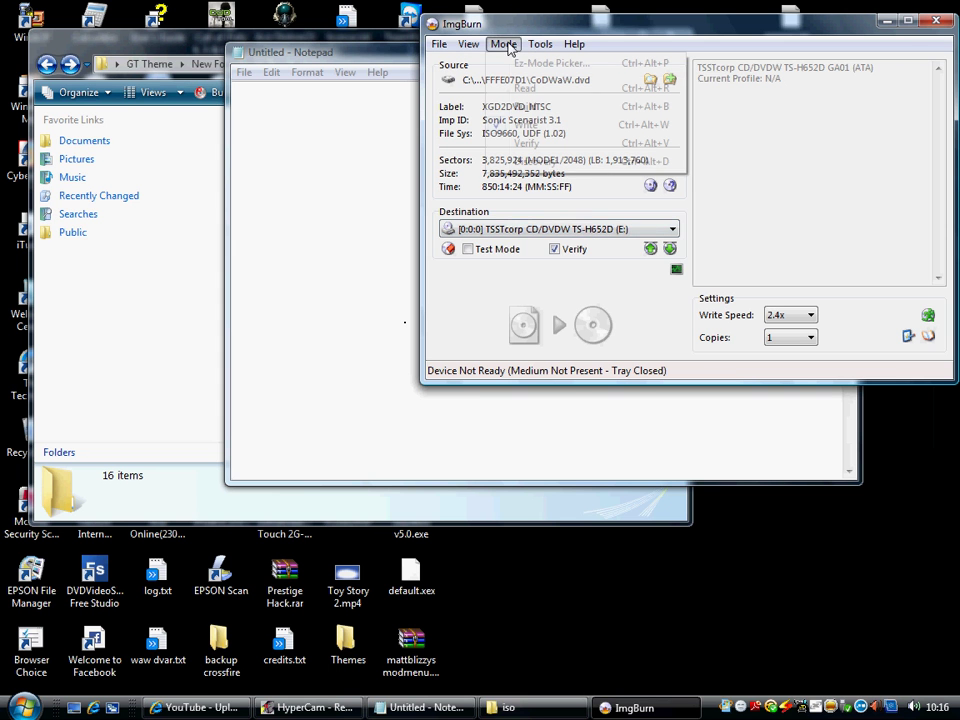
pyautogui.click(503, 44)
pyautogui.click(541, 45)
pyautogui.click(585, 272)
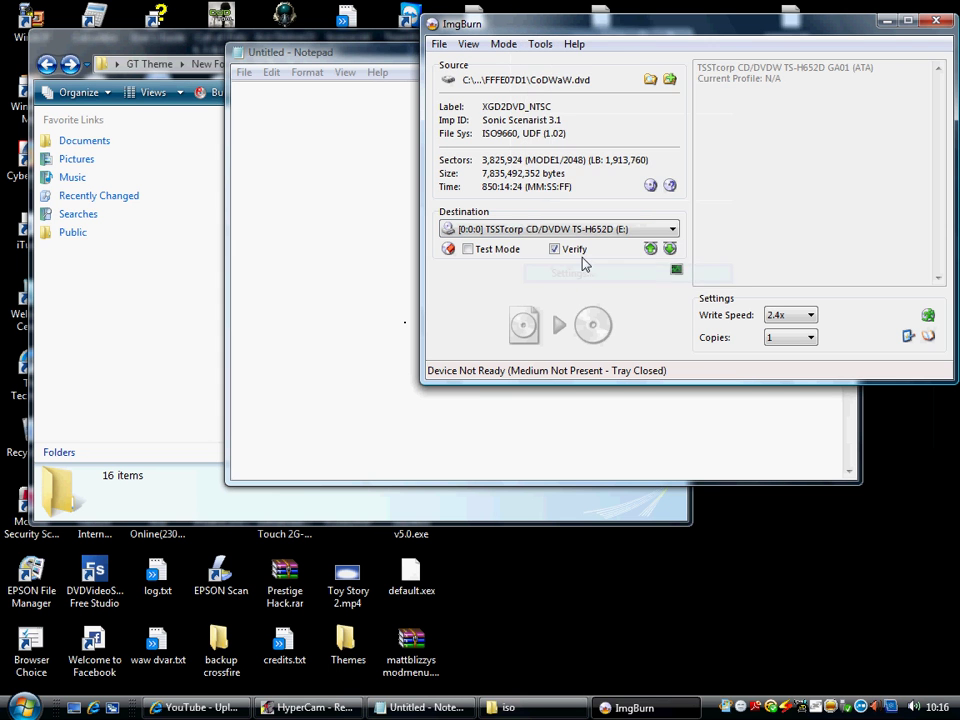
pyautogui.click(523, 58)
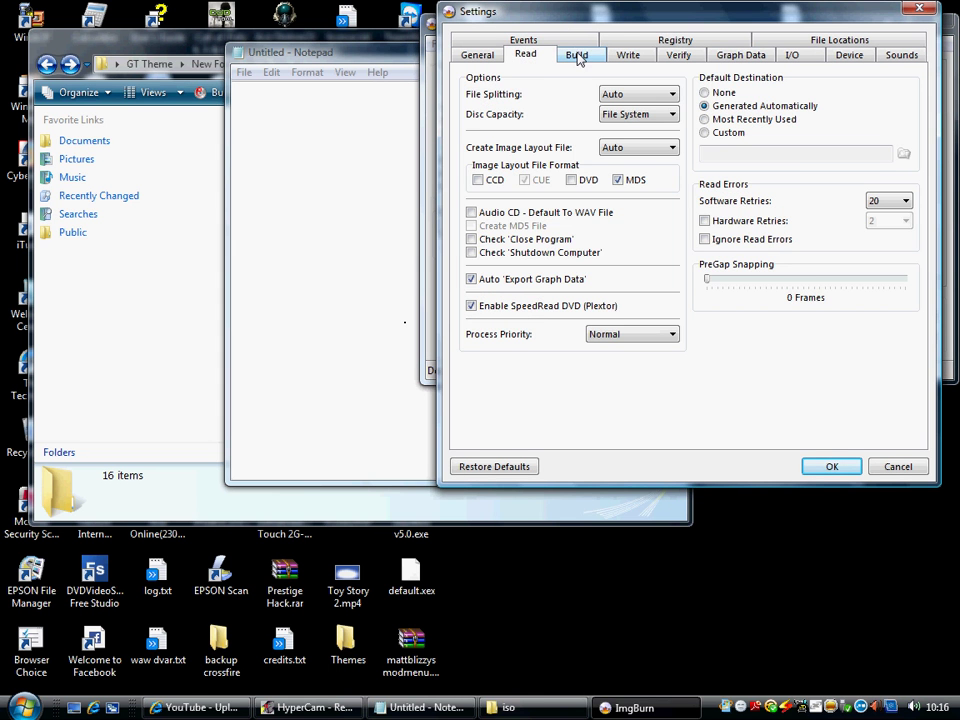
pyautogui.click(481, 58)
pyautogui.click(524, 56)
pyautogui.click(576, 57)
pyautogui.click(628, 55)
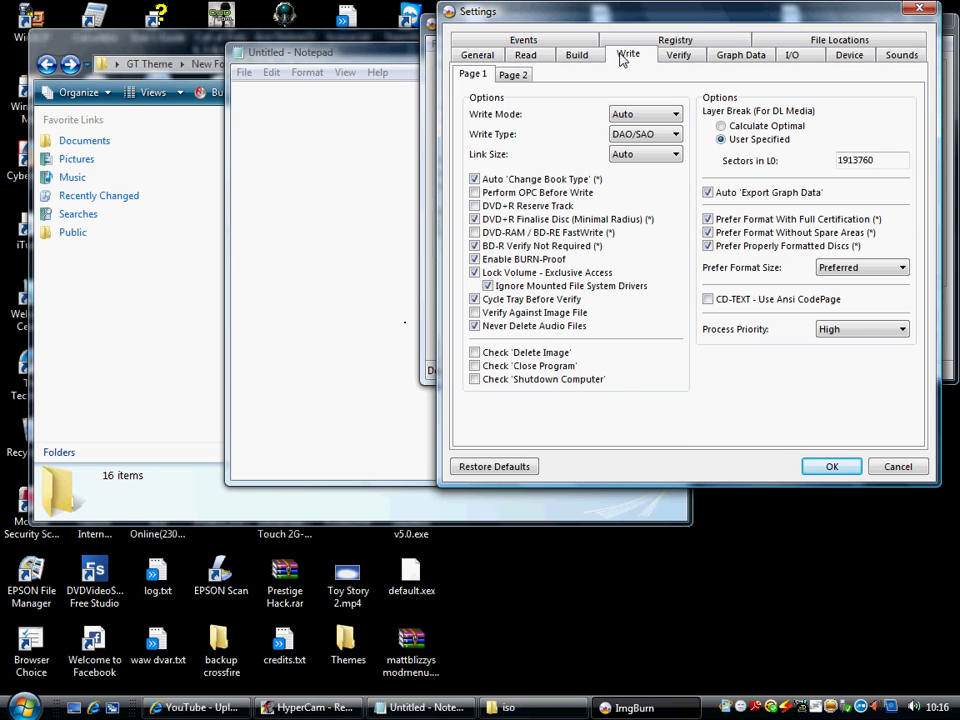
pyautogui.click(810, 469)
pyautogui.click(582, 230)
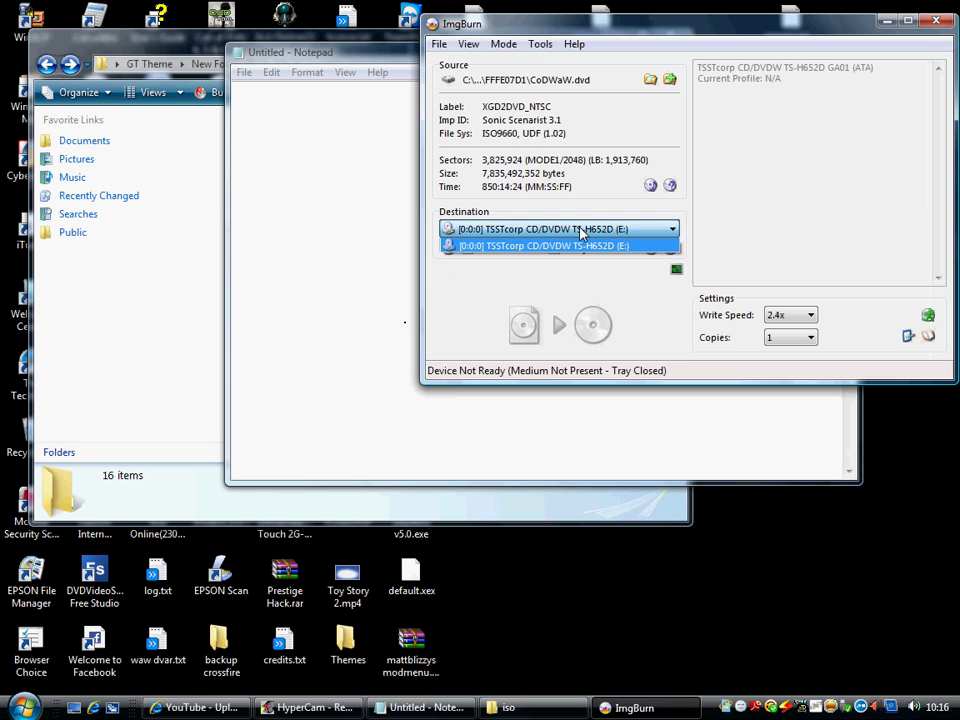
pyautogui.click(582, 232)
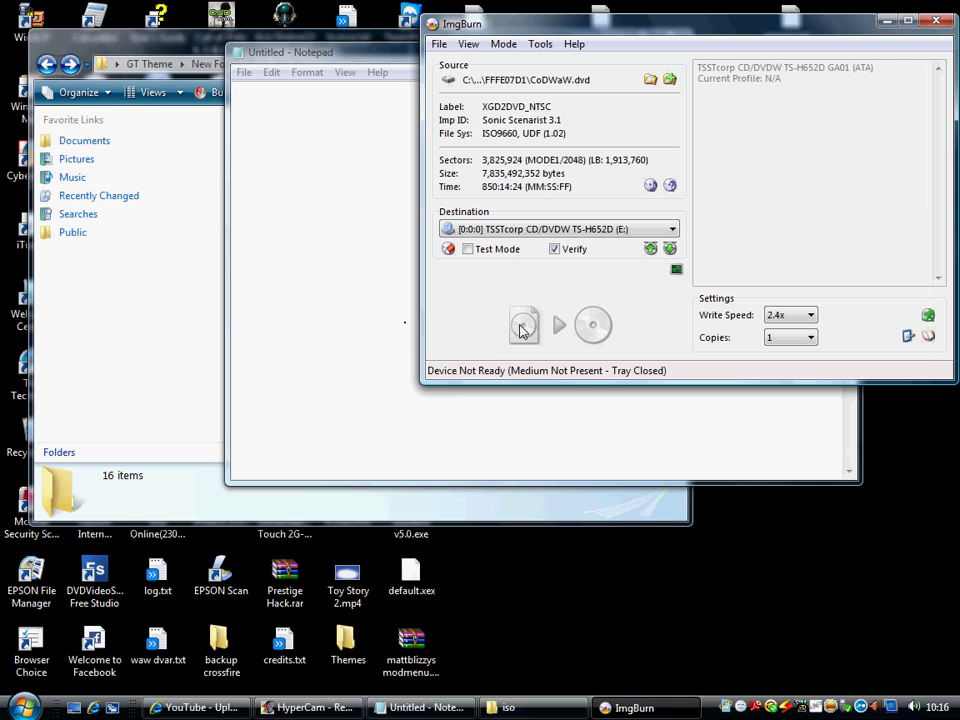
# Write a closing note in Notepad thanking viewers, offering free lobbies and asking for only 1 message to the stated gamertag
pyautogui.click(332, 352)
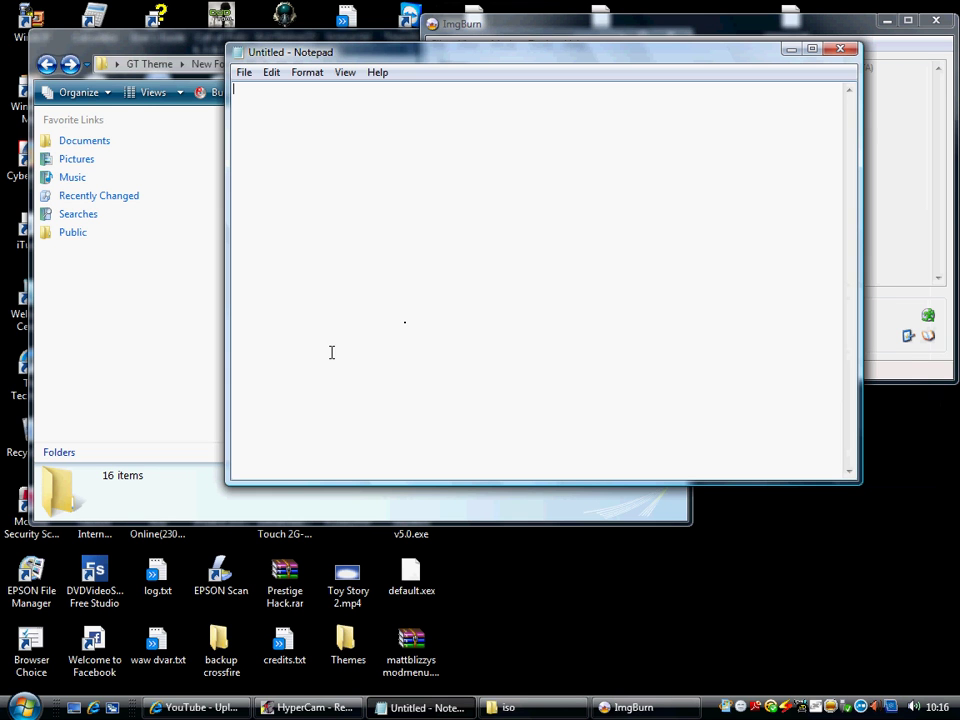
pyautogui.write('thanks i host free lebbys okk  SEND ONLY 1 MESSAGE TO')
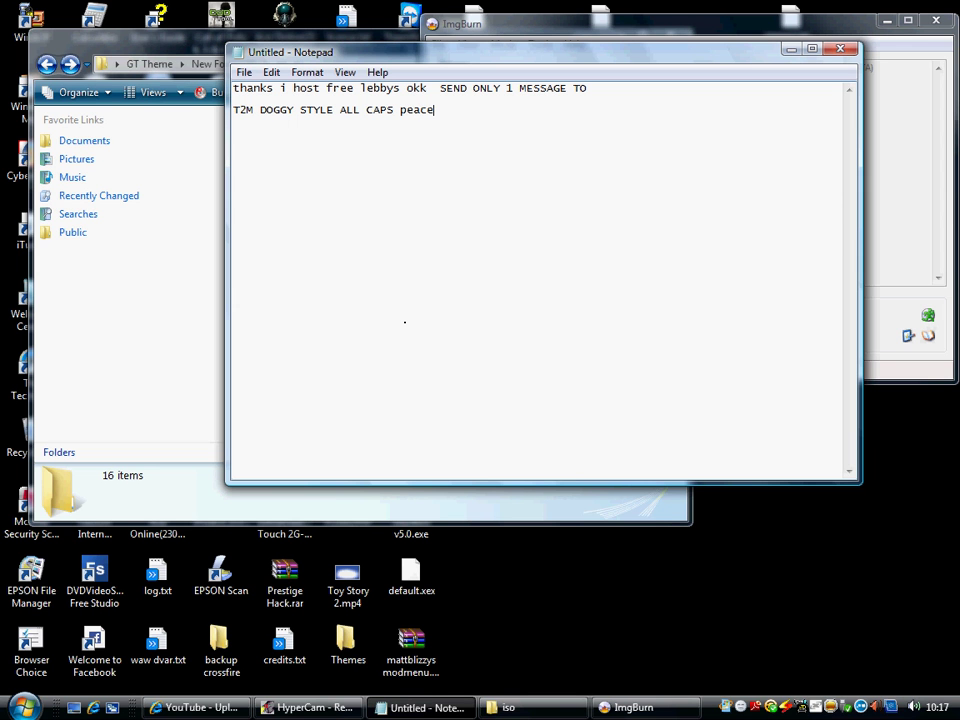
pyautogui.click(305, 707)
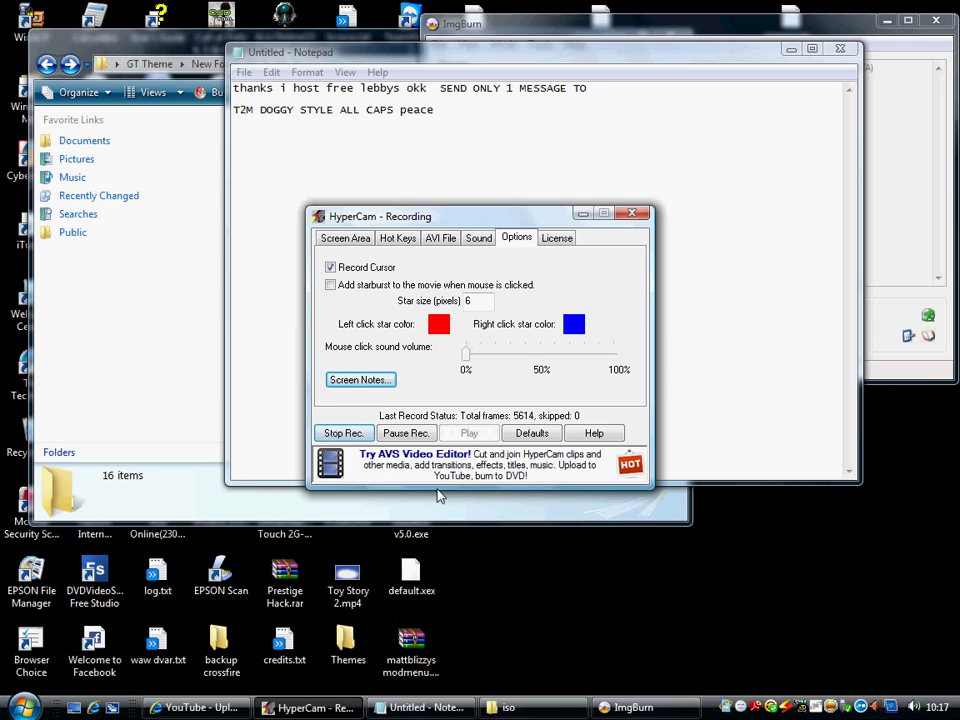